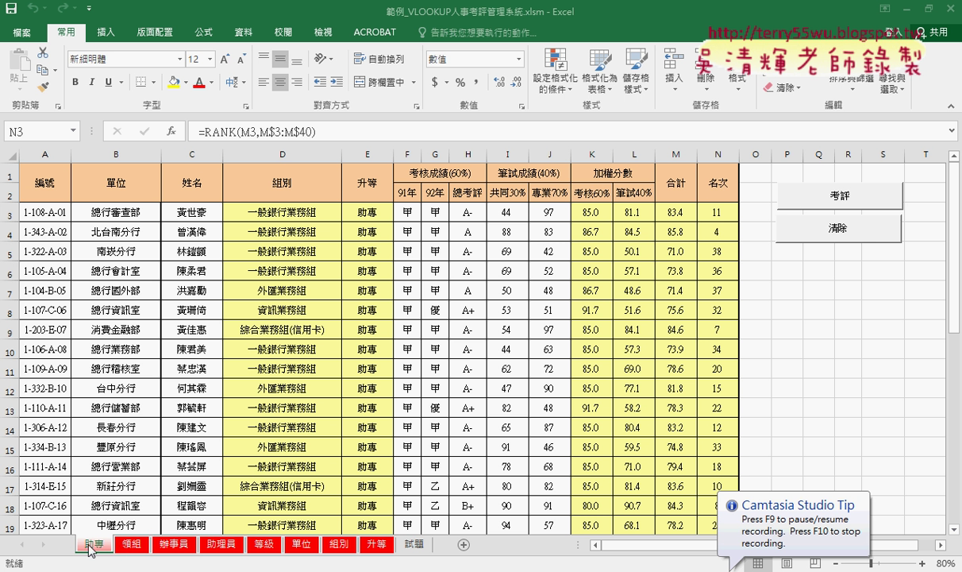
- Move past the 領組 and 辦事員 sheets to 助理員 and check N7's =RANK(M3,M$3:M$22) formula
left_click(140, 546)
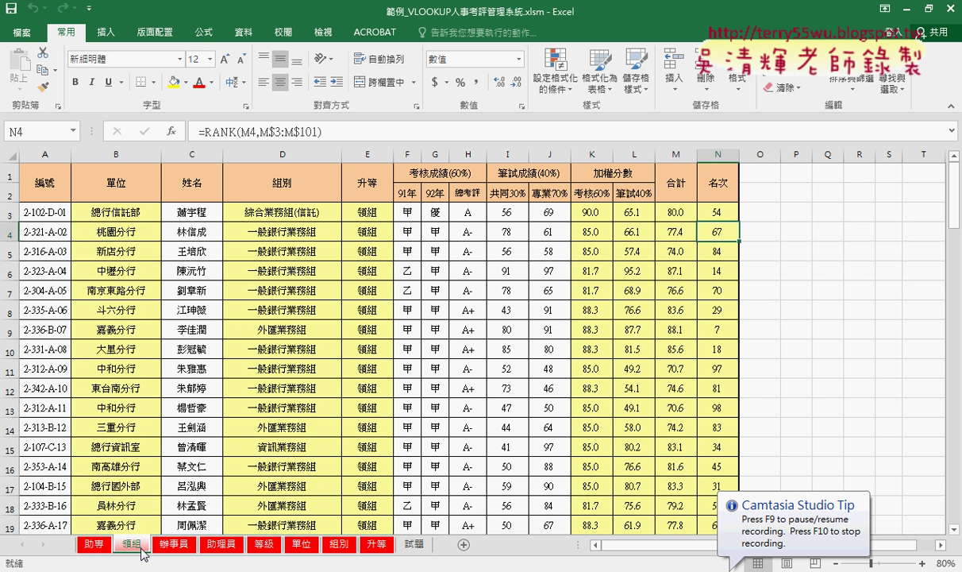
left_click(173, 545)
left_click(217, 547)
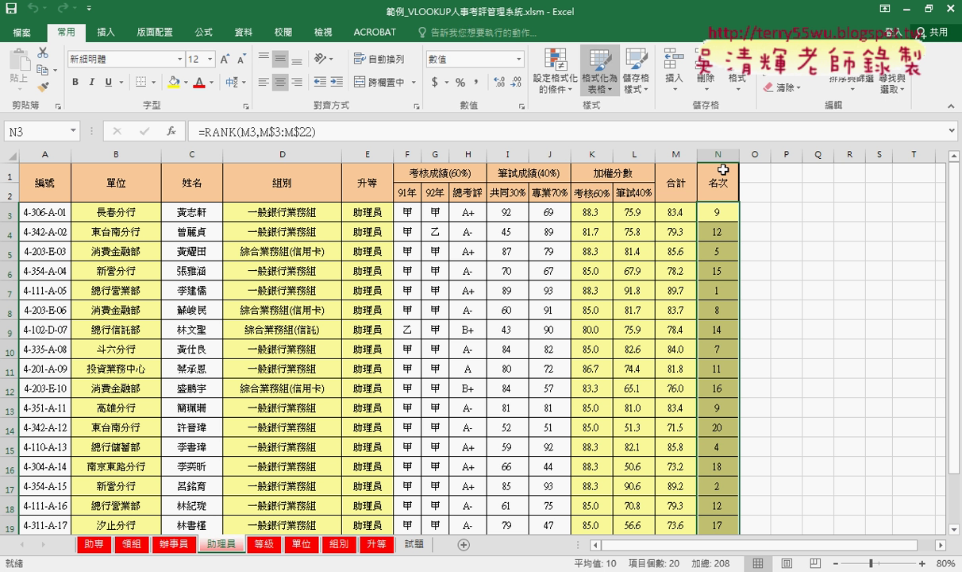
left_click(724, 288)
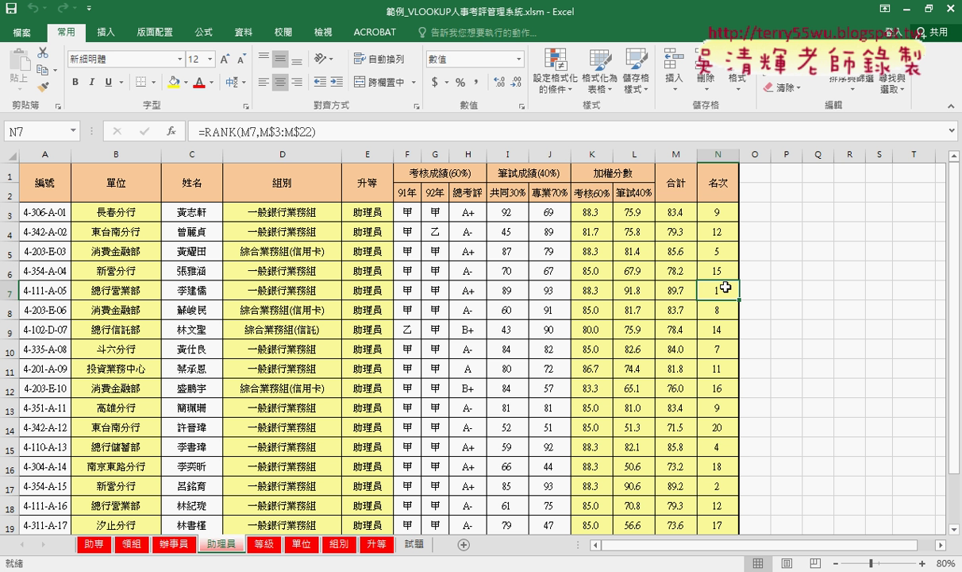
- Review the staff sheets, then group 助專, 領組, 辦事員 and 助理員 starting from 助專
left_click(89, 544)
left_click(131, 544)
left_click(173, 545)
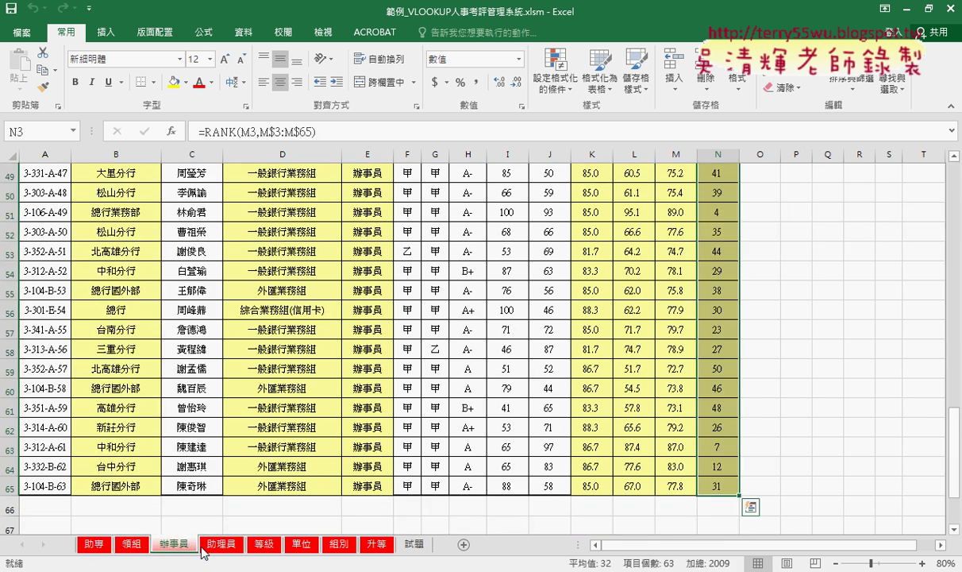
left_click(213, 545)
left_click(92, 545)
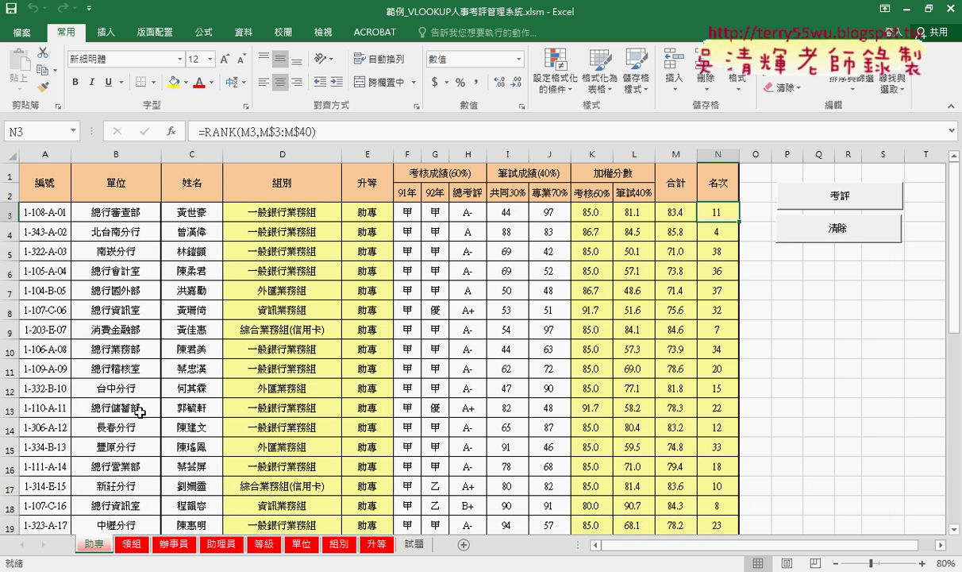
left_click(111, 213)
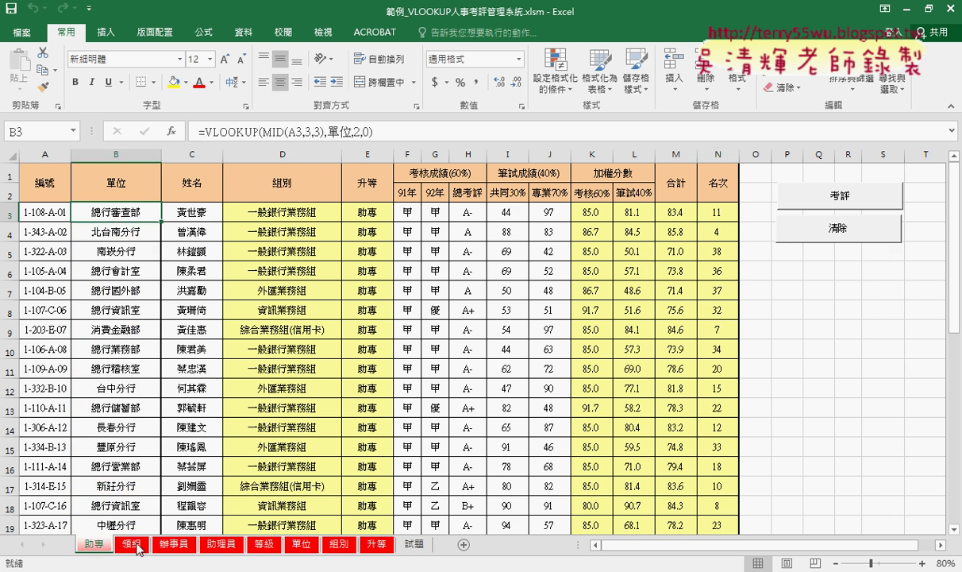
left_click(229, 544, "shift")
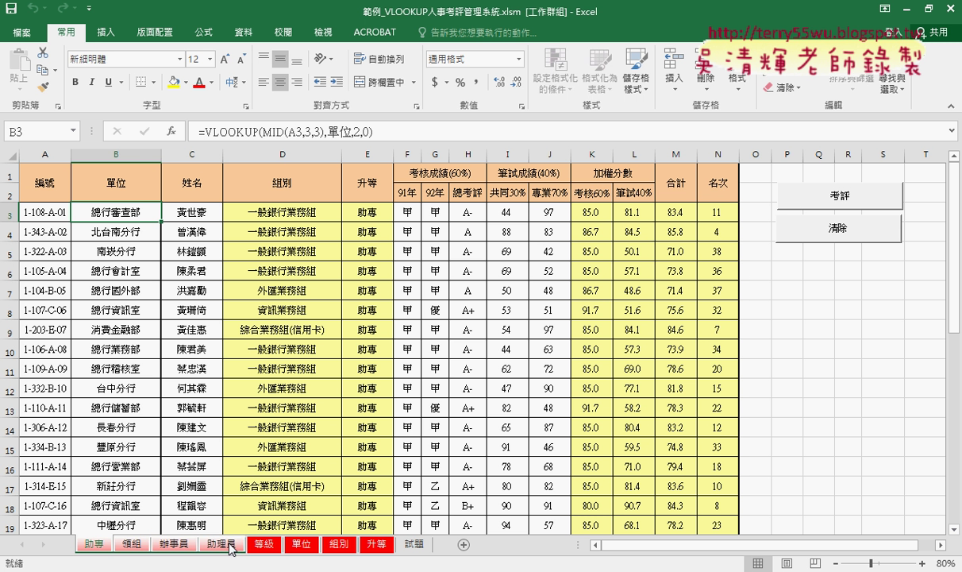
- Re-enter B3's 單位 and D3's 組別 VLOOKUP formulas across the grouped sheets
left_click(246, 136)
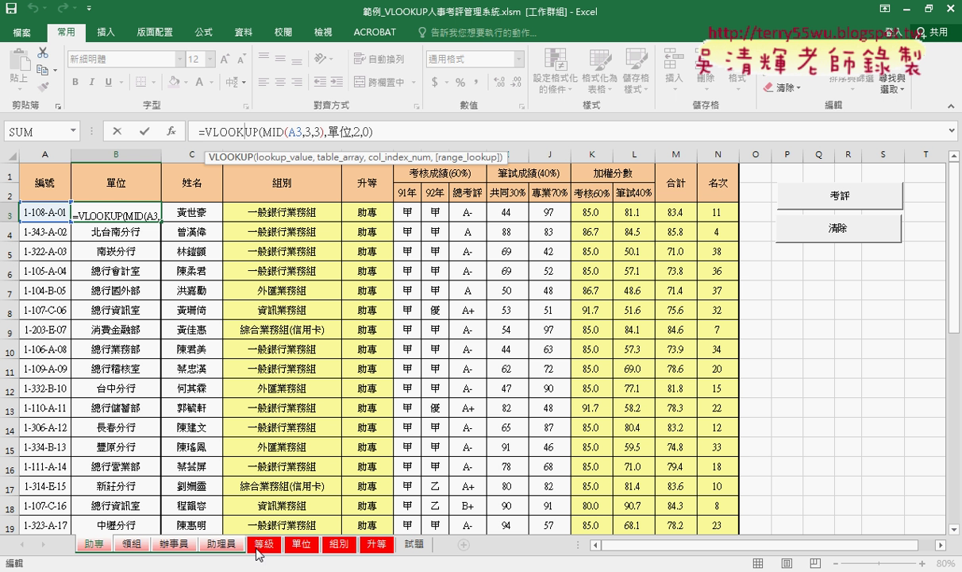
left_click(148, 136)
left_click(230, 208)
left_click(208, 131)
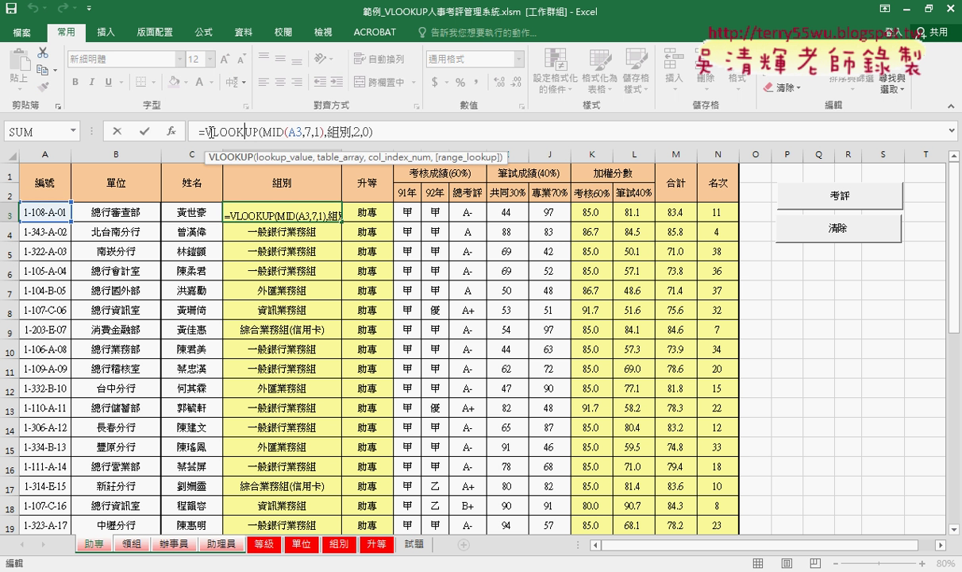
left_click(143, 132)
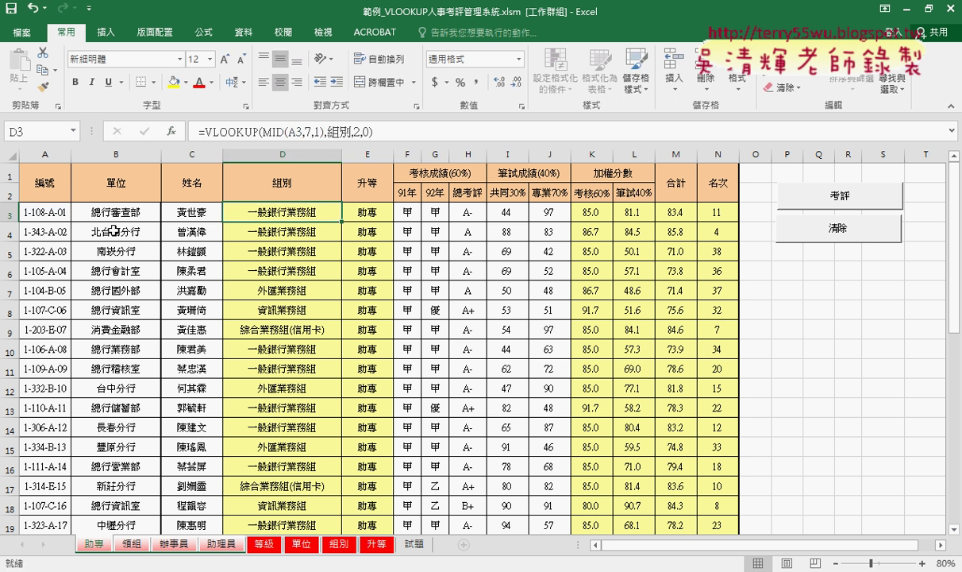
- Inspect E3's 升等 value, K3 and L3 weighted scores, M3's ROUND total and N3's RANK
left_click(378, 213)
left_click(591, 212)
left_click(638, 212)
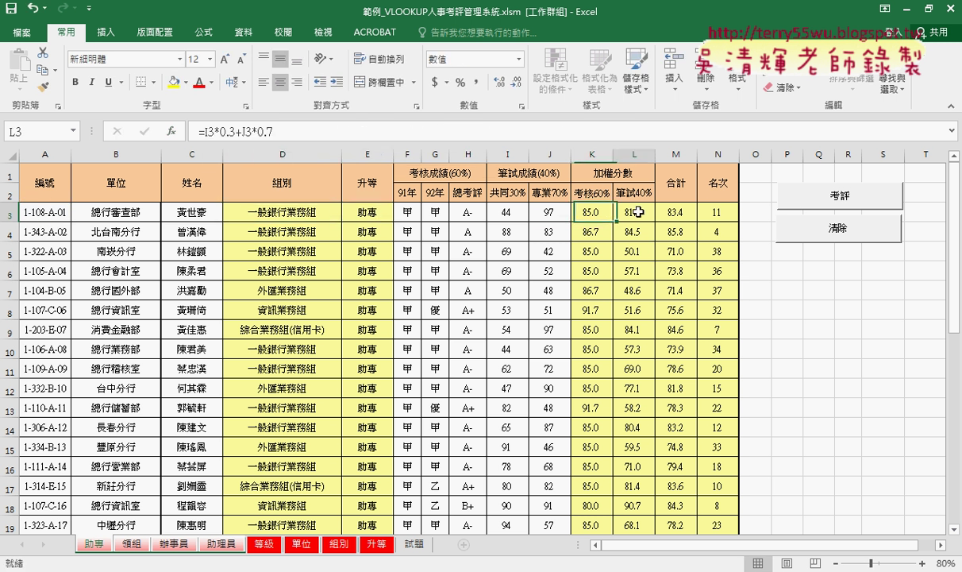
left_click(677, 212)
left_click(714, 213)
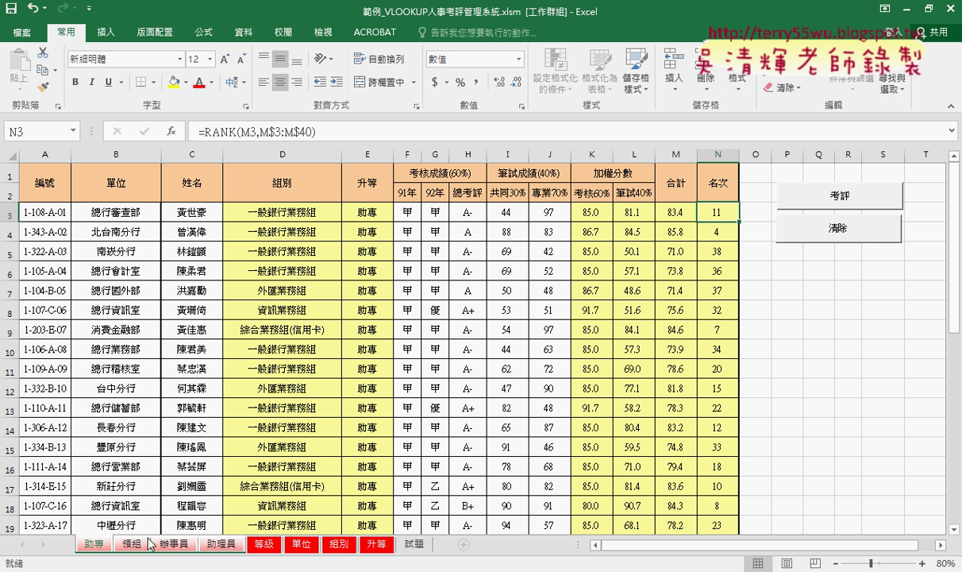
- Scroll the 助專 sheet to its last data row, row 40
left_click(119, 468)
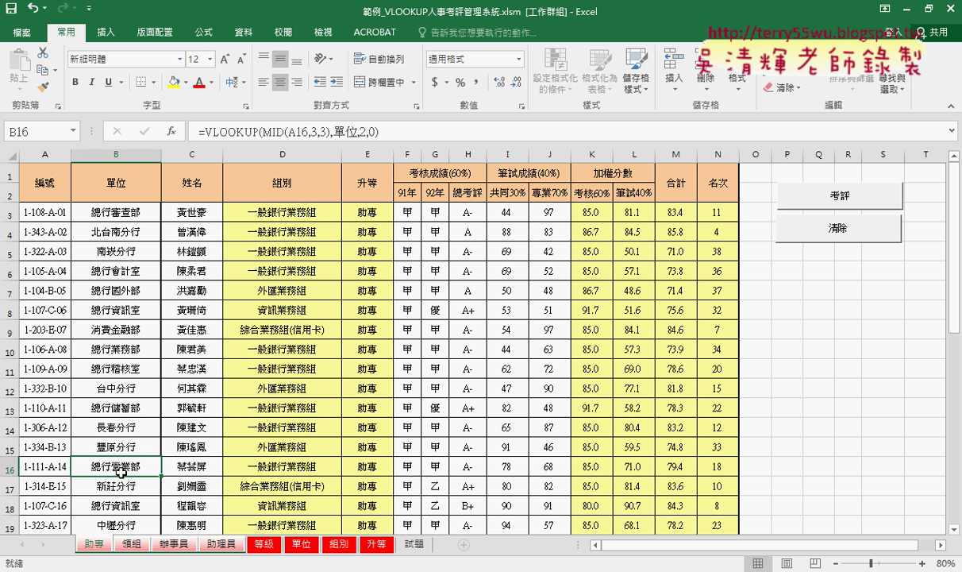
scroll(121, 472, "down", 4)
scroll(120, 472, "down", 8)
scroll(113, 439, "up", 2)
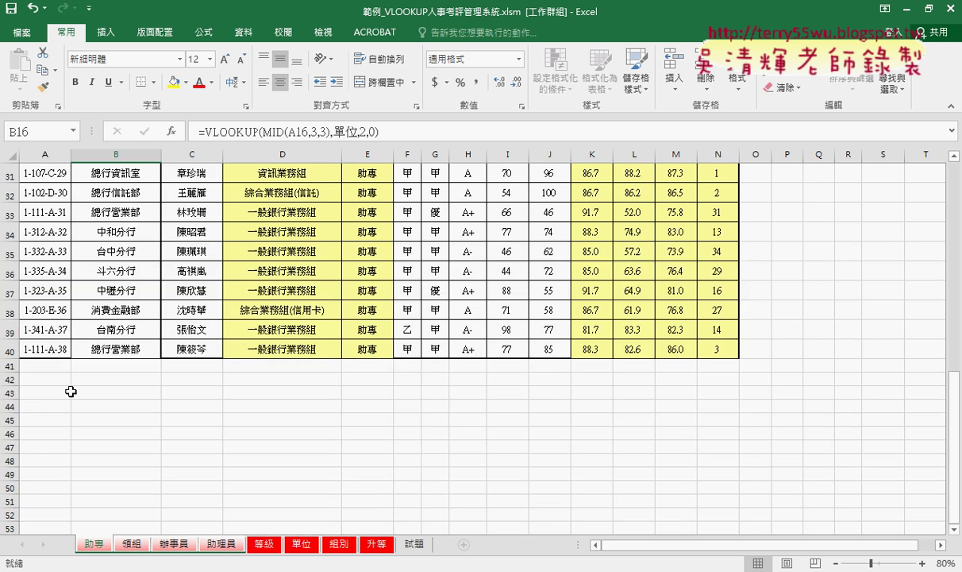
left_click(10, 349)
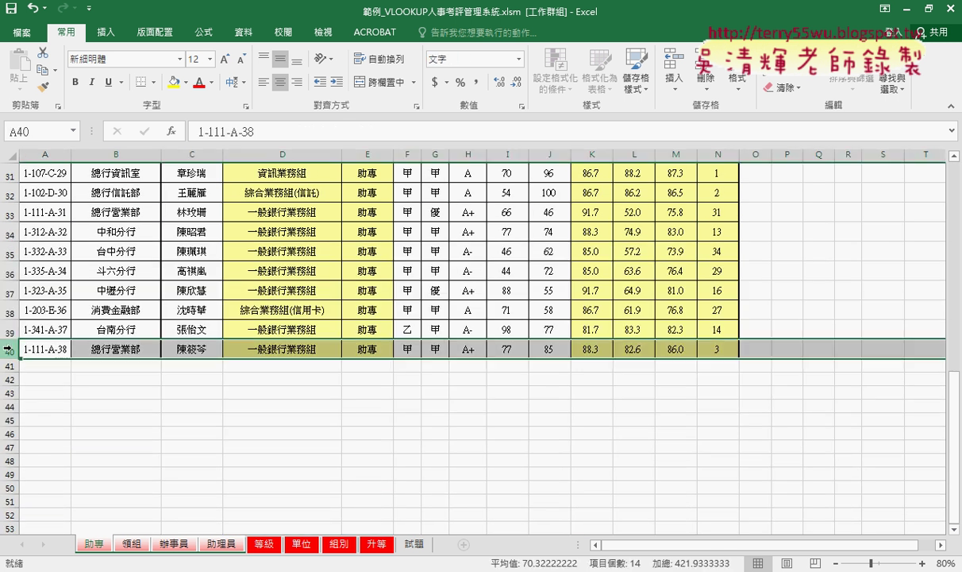
- Scroll down the 領組 sheet to see where its data ends
left_click(137, 545)
scroll(135, 451, "down", 7)
scroll(135, 452, "down", 5)
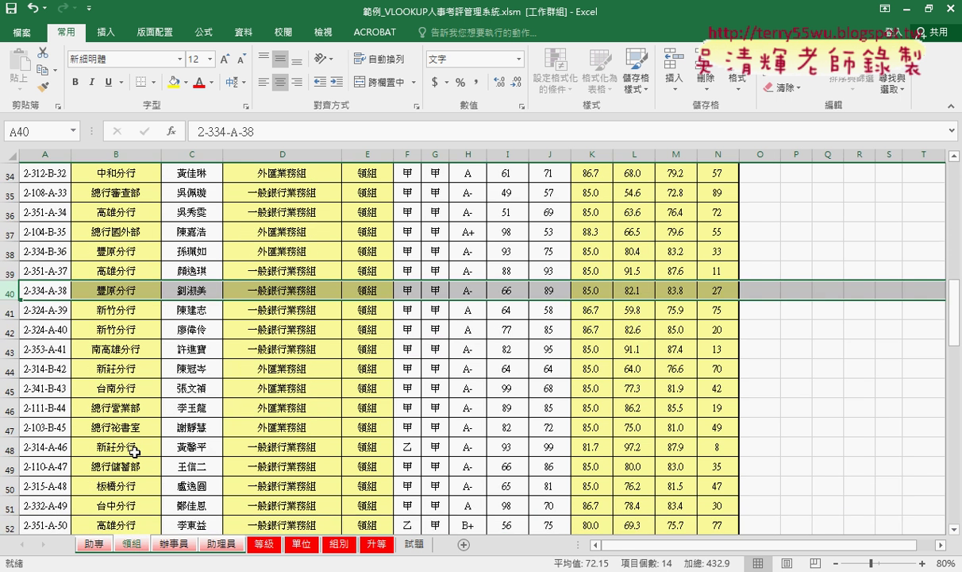
scroll(135, 451, "down", 4)
scroll(135, 451, "down", 6)
scroll(135, 451, "down", 5)
scroll(135, 452, "down", 3)
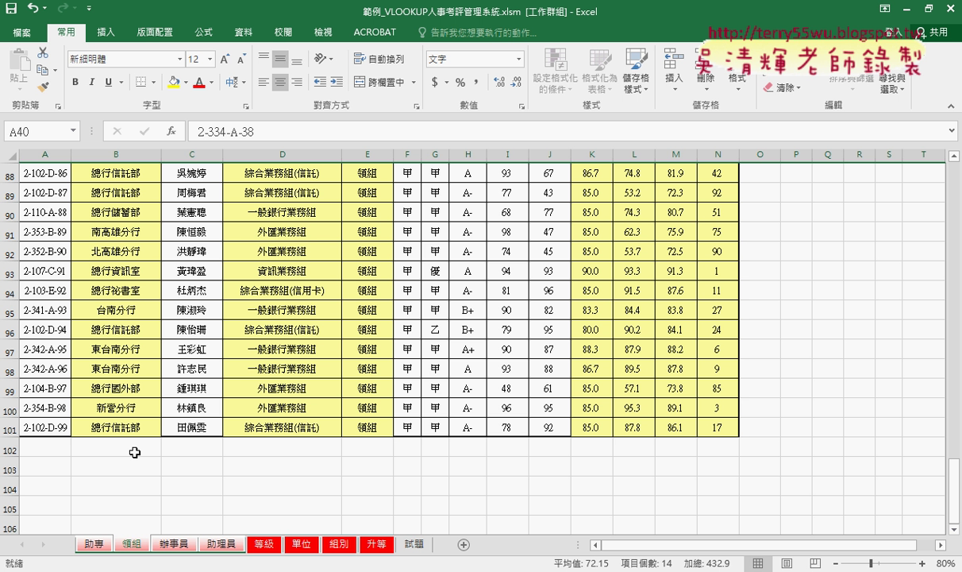
- Check the remaining staff sheets, then ungroup via the 等級 sheet and return to 助專
left_click(162, 544)
left_click(96, 545)
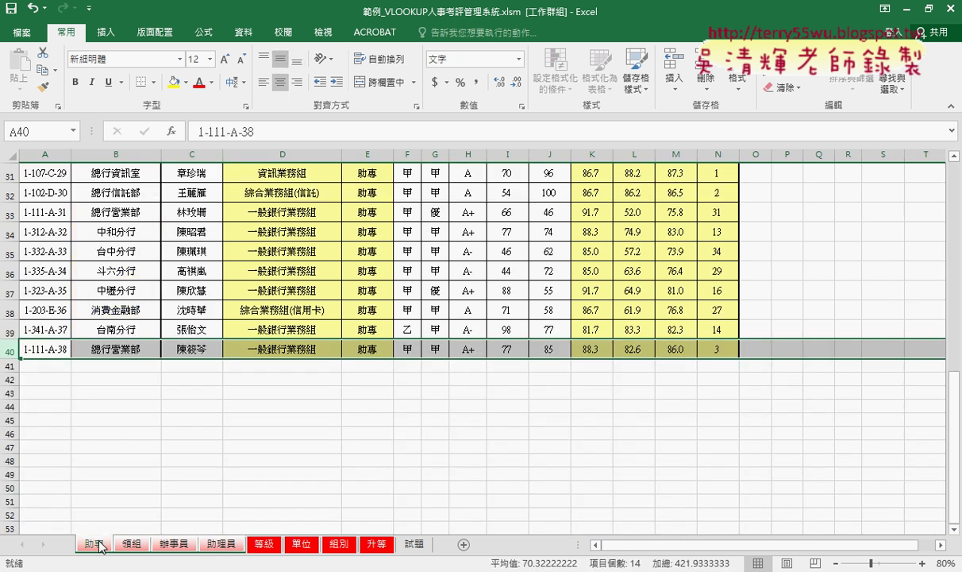
left_click(132, 545)
left_click(173, 545)
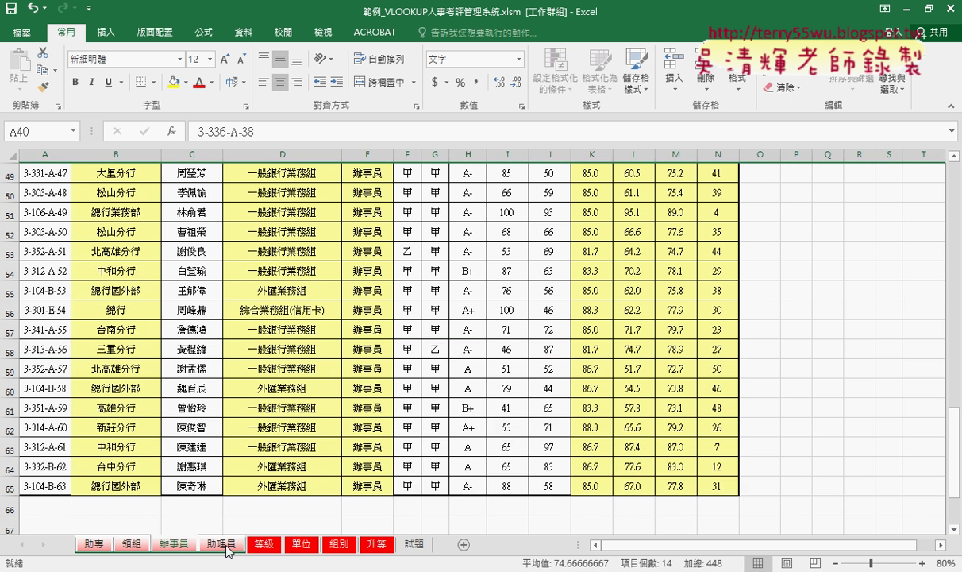
left_click(224, 545)
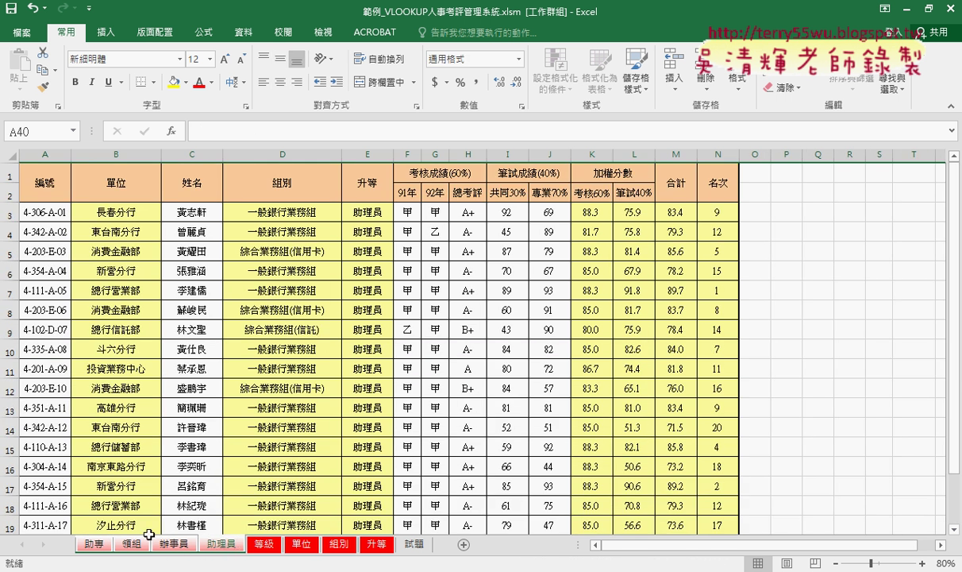
left_click(247, 426)
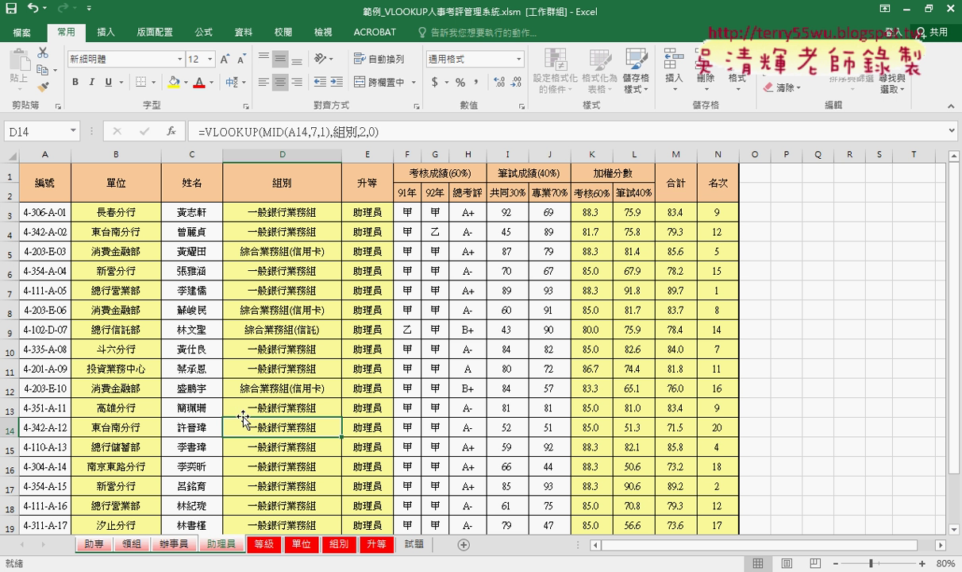
left_click(259, 543)
left_click(94, 544)
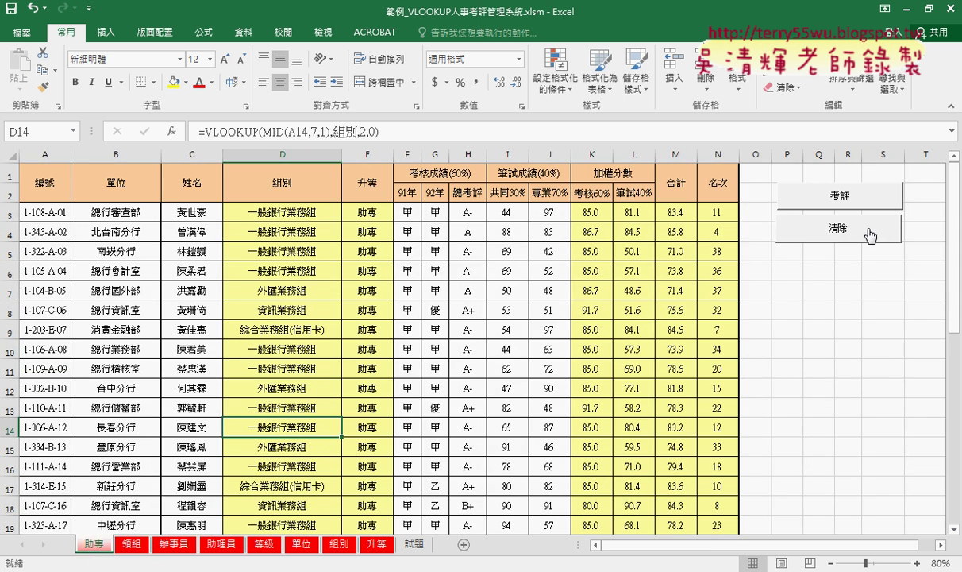
- Run 清除 then 考評, and check the results on every staff sheet and 等級
left_click(826, 224)
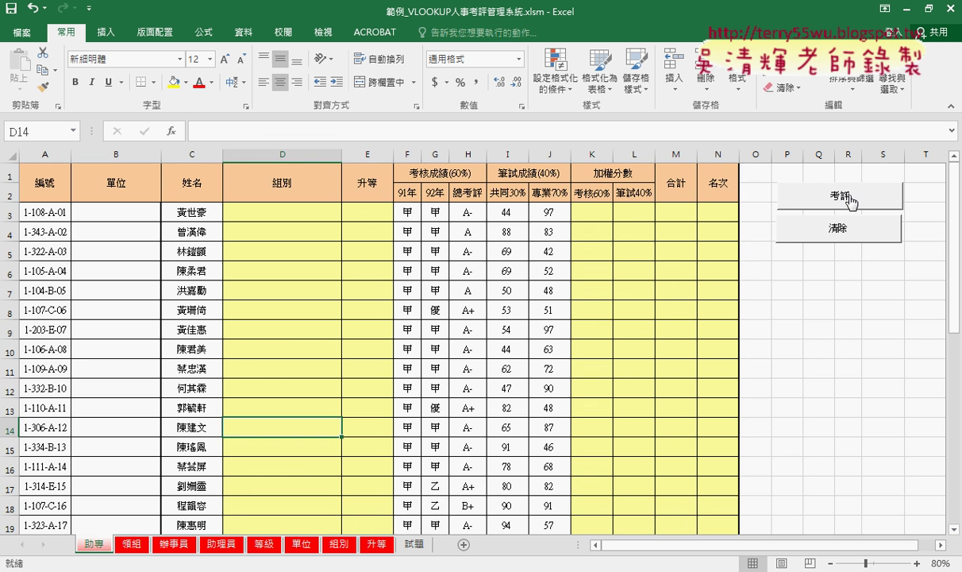
left_click(839, 199)
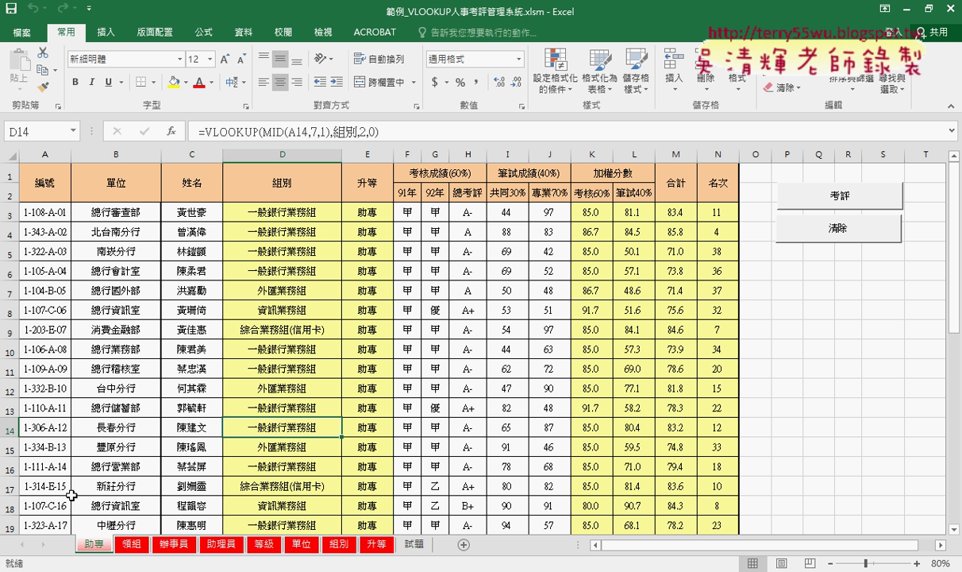
left_click(132, 544)
left_click(175, 544)
left_click(214, 545)
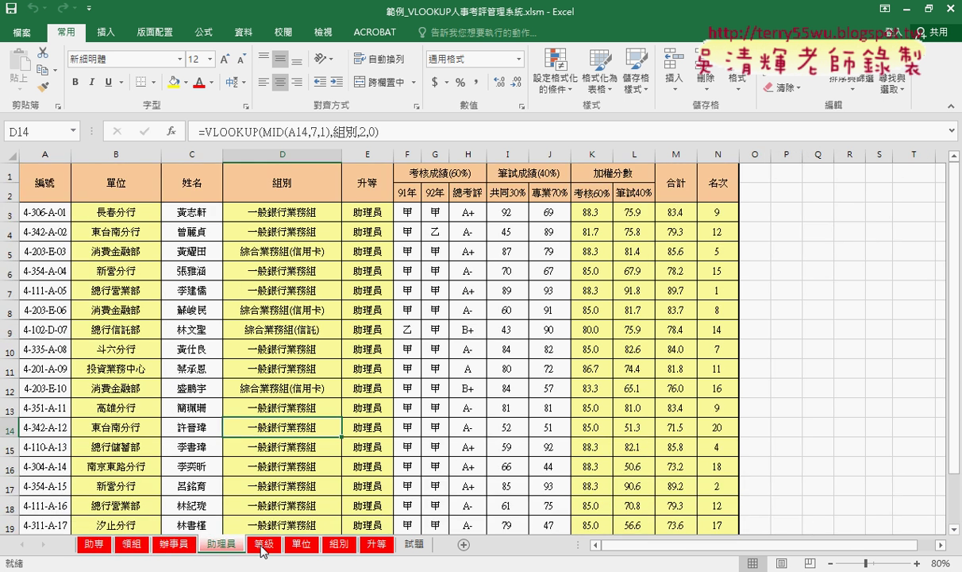
left_click(262, 544)
left_click(222, 545)
left_click(177, 545)
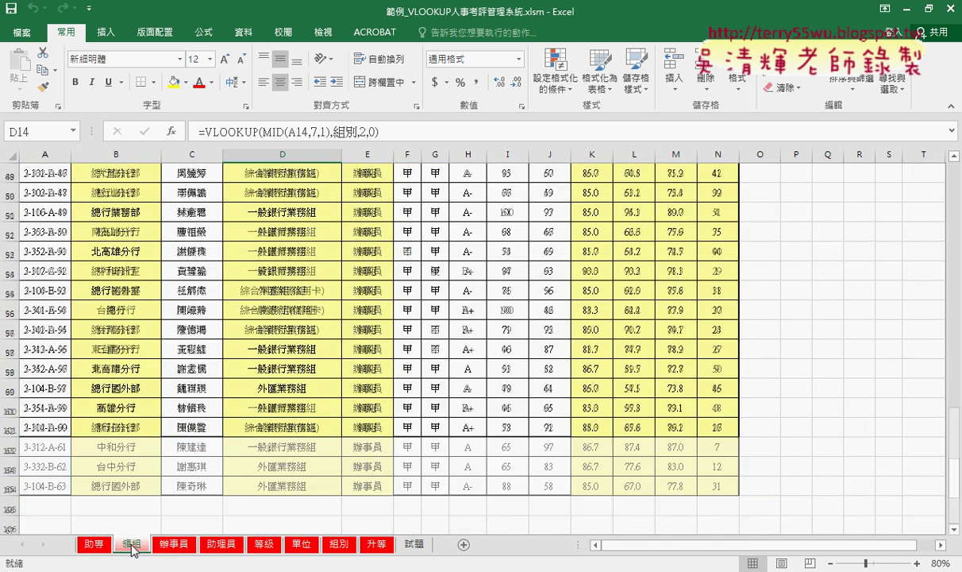
left_click(132, 545)
left_click(93, 545)
- Alternate 清除 and 考評 twice more, finishing with the calculated columns cleared
left_click(857, 231)
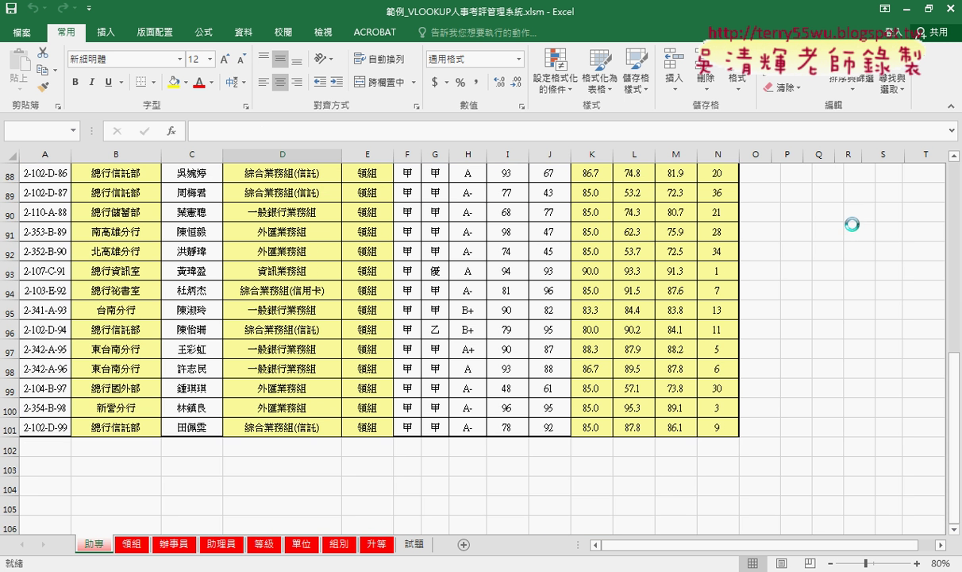
left_click(827, 192)
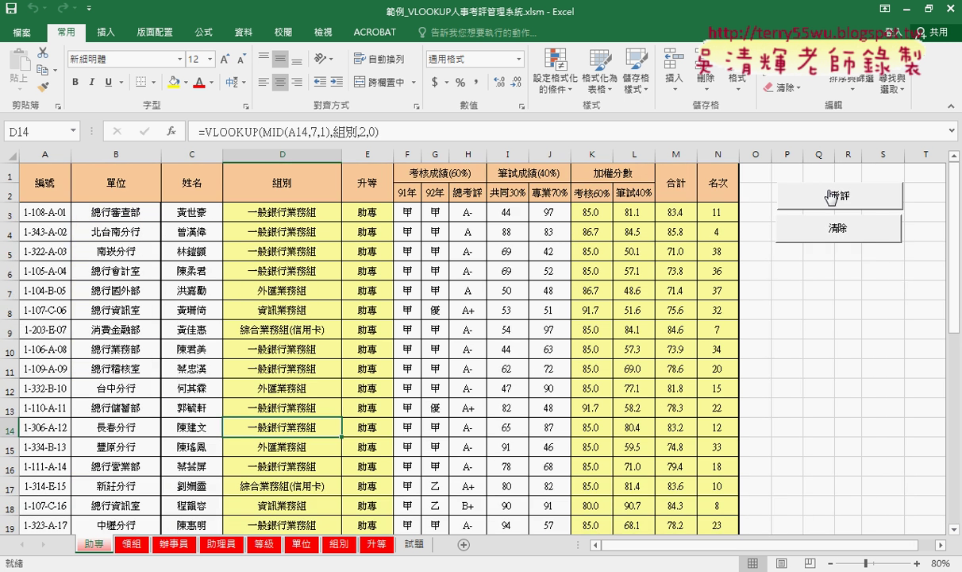
left_click(842, 224)
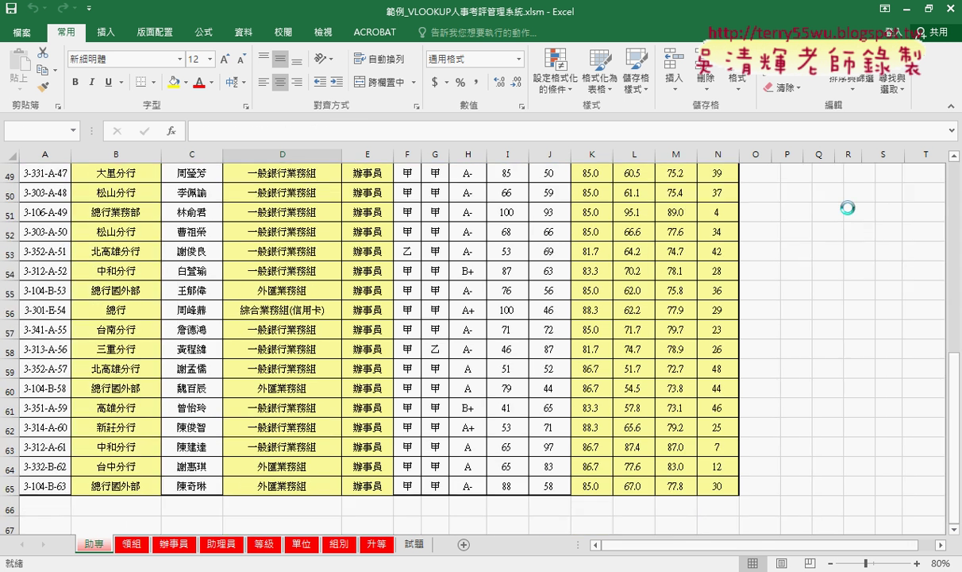
left_click(840, 194)
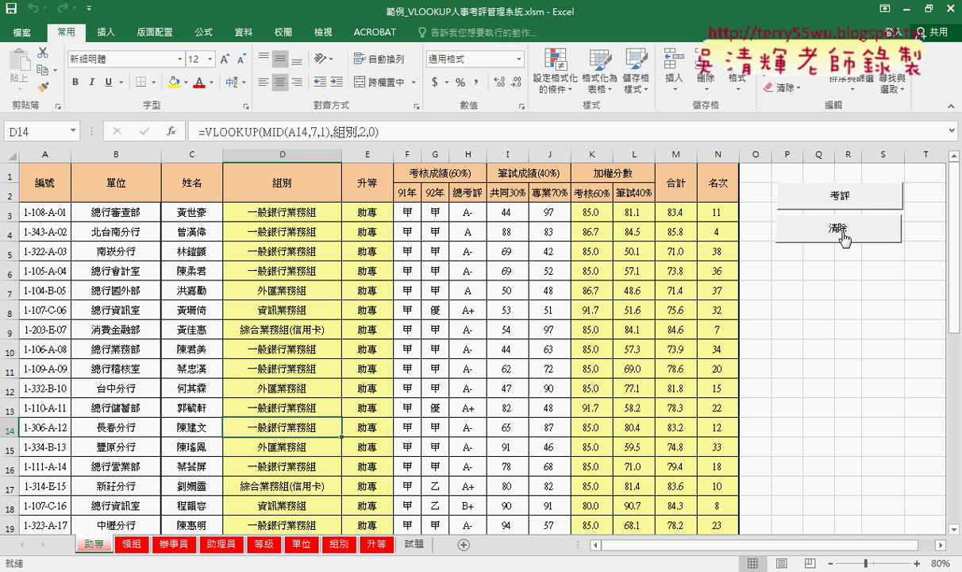
left_click(843, 231)
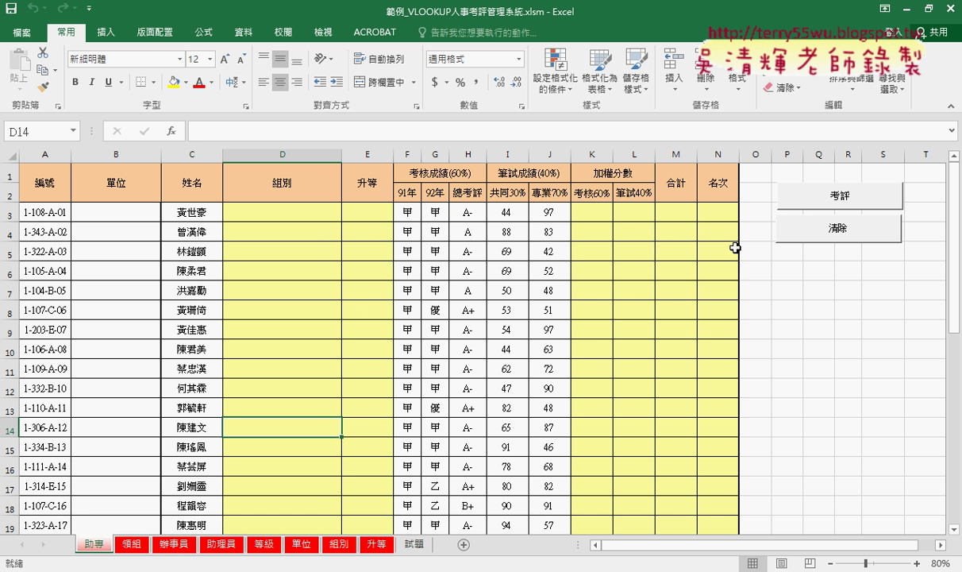
- Run 考評 and verify the filled 領組, 辦事員 and 助理員 sheets, ending on 助專
left_click(829, 205)
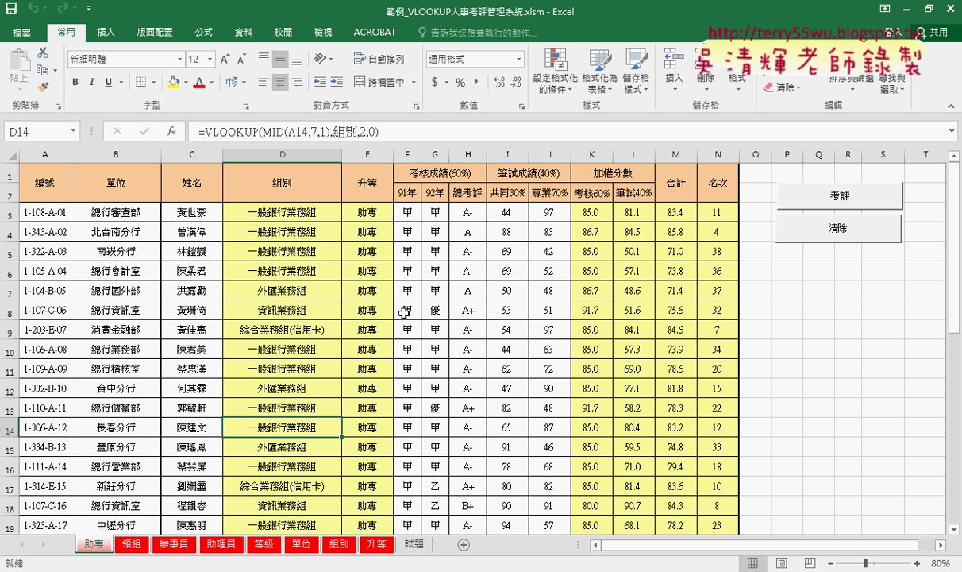
left_click(131, 544)
left_click(187, 545)
left_click(222, 545)
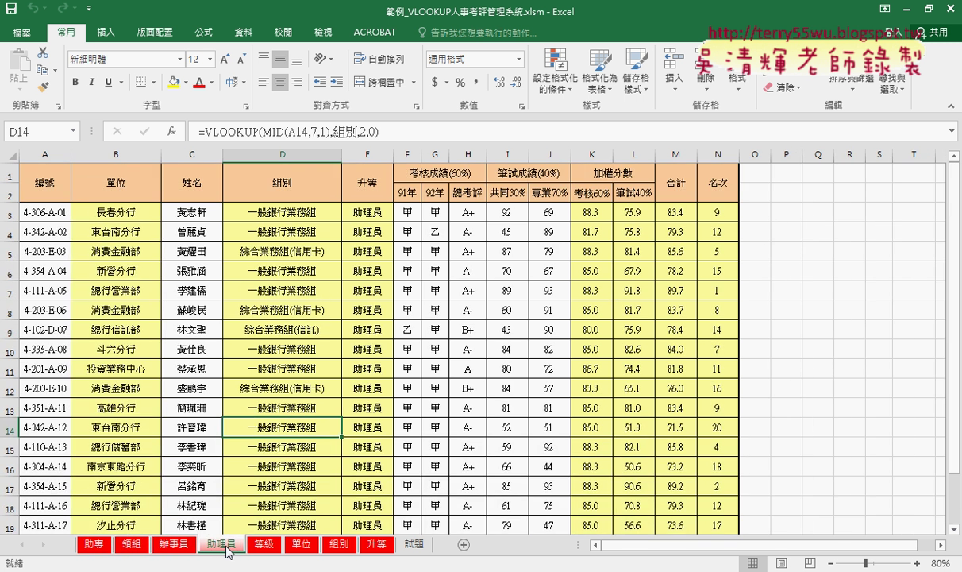
left_click(87, 545)
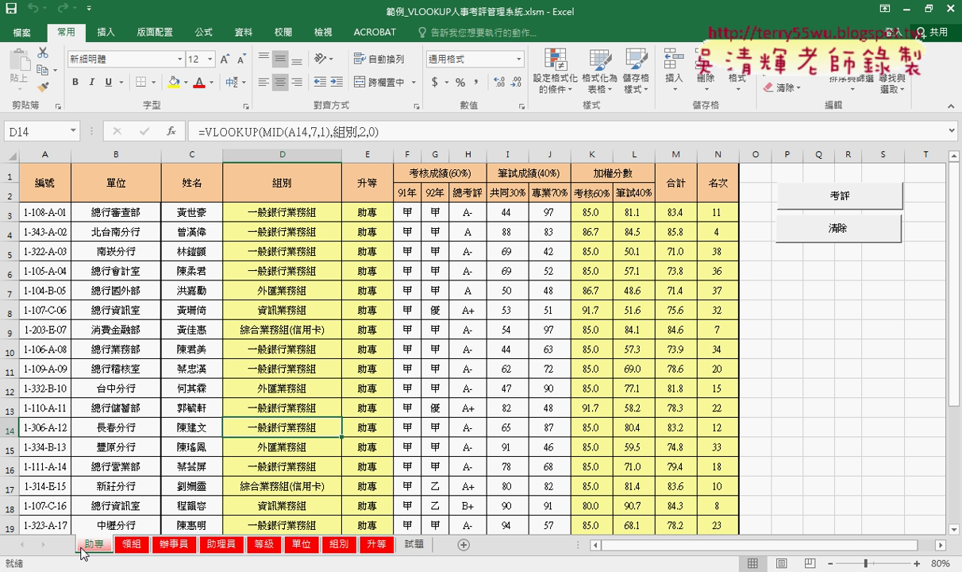
left_click(127, 544)
left_click(96, 546)
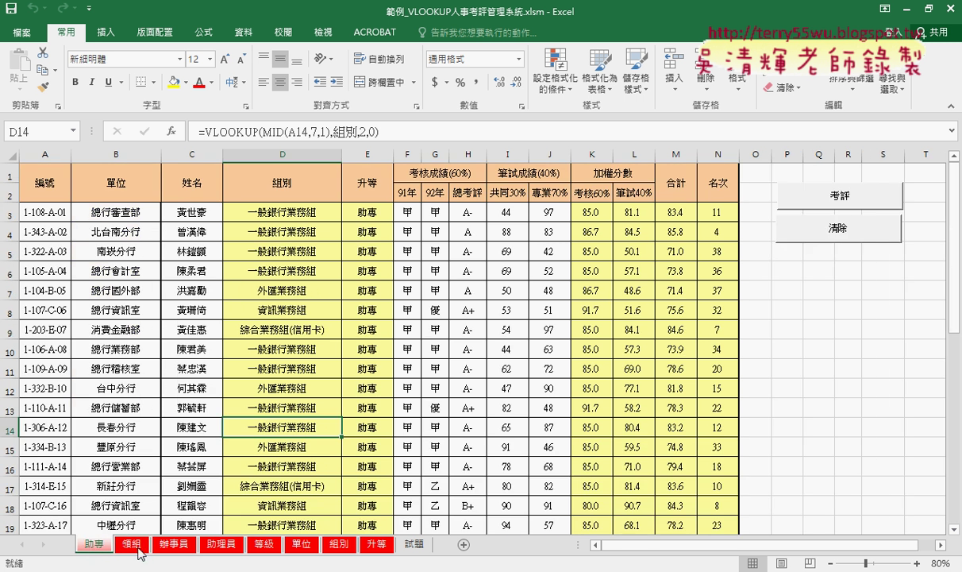
left_click(131, 544)
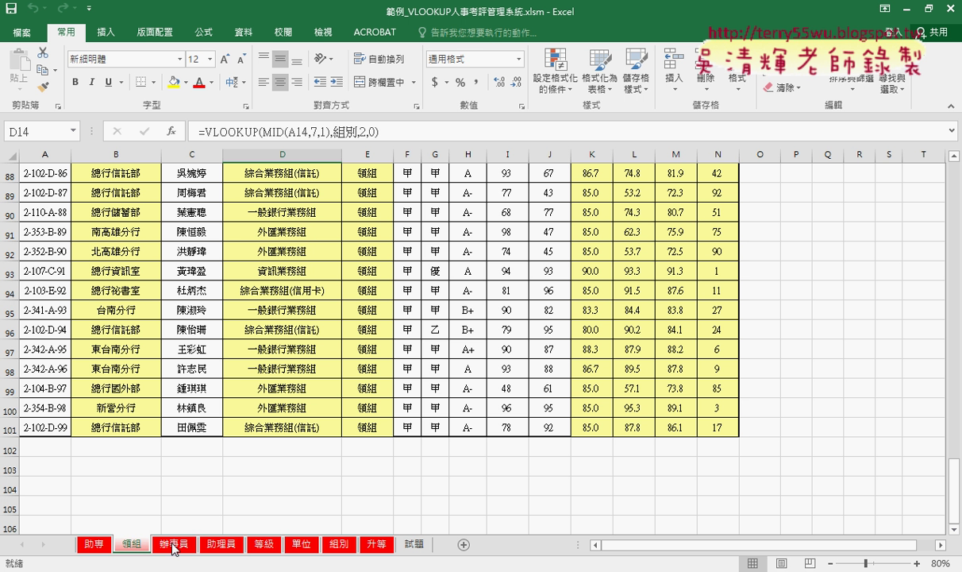
left_click(173, 546)
left_click(228, 547)
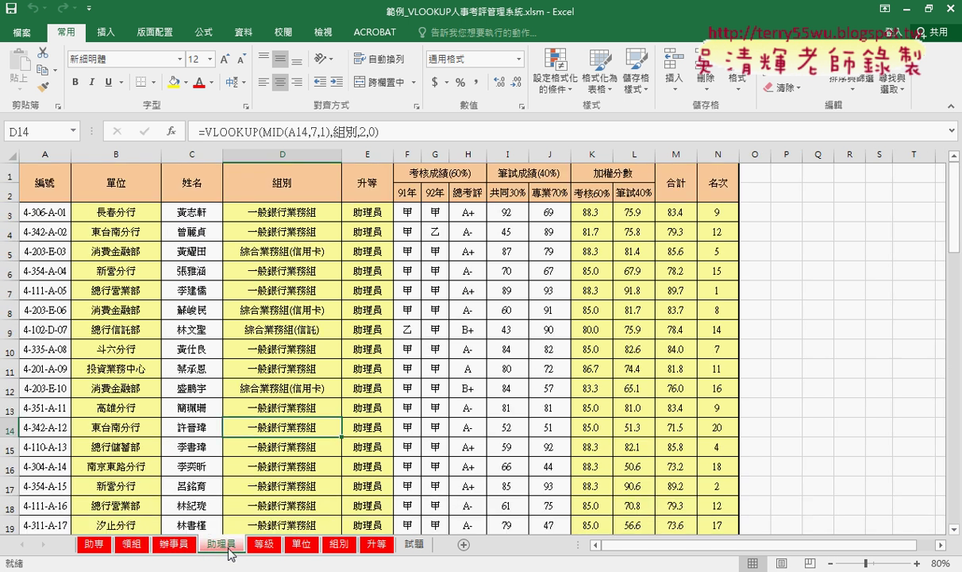
left_click(97, 545)
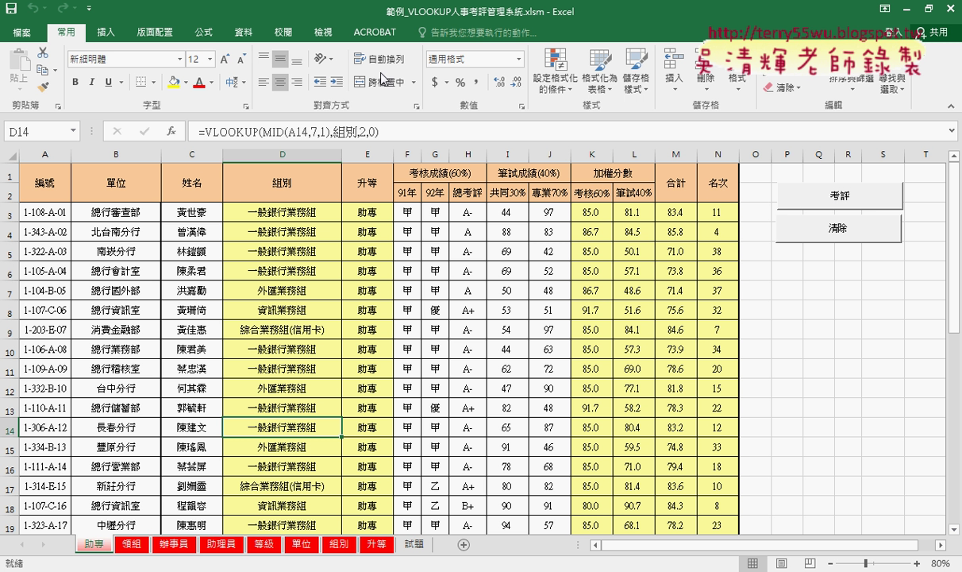
- Open the 考評 button's assigned macro in the VBA editor's Module1
right_click(803, 190)
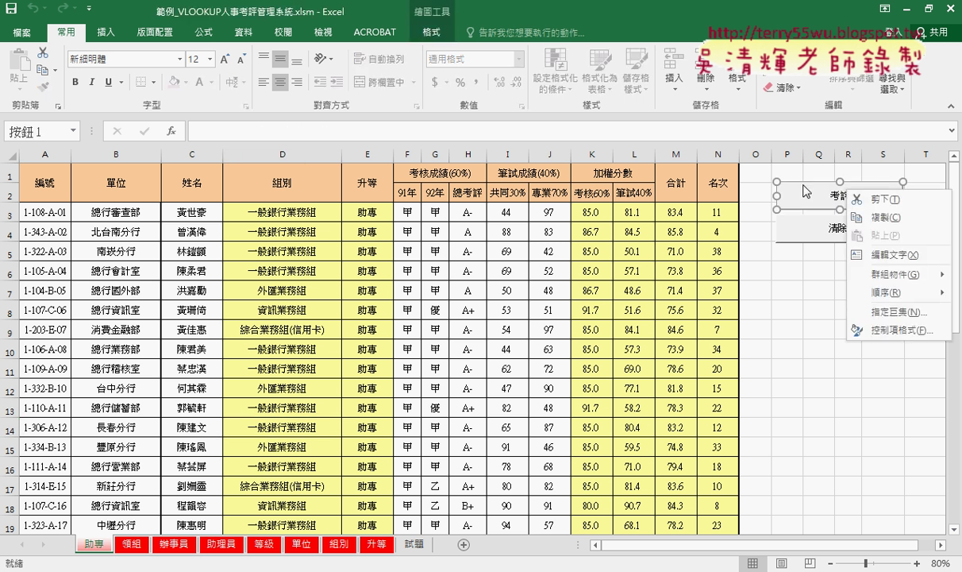
left_click(843, 312)
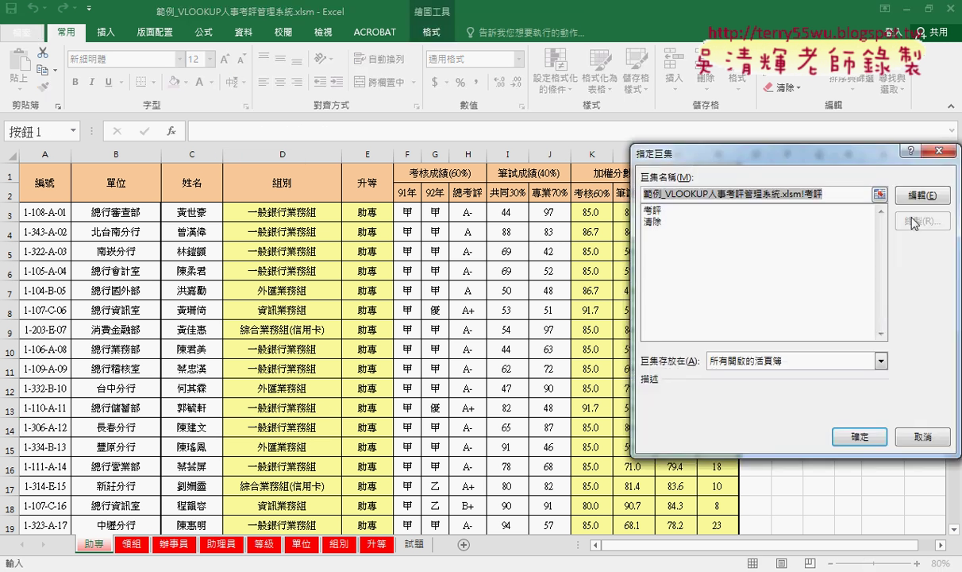
left_click(919, 196)
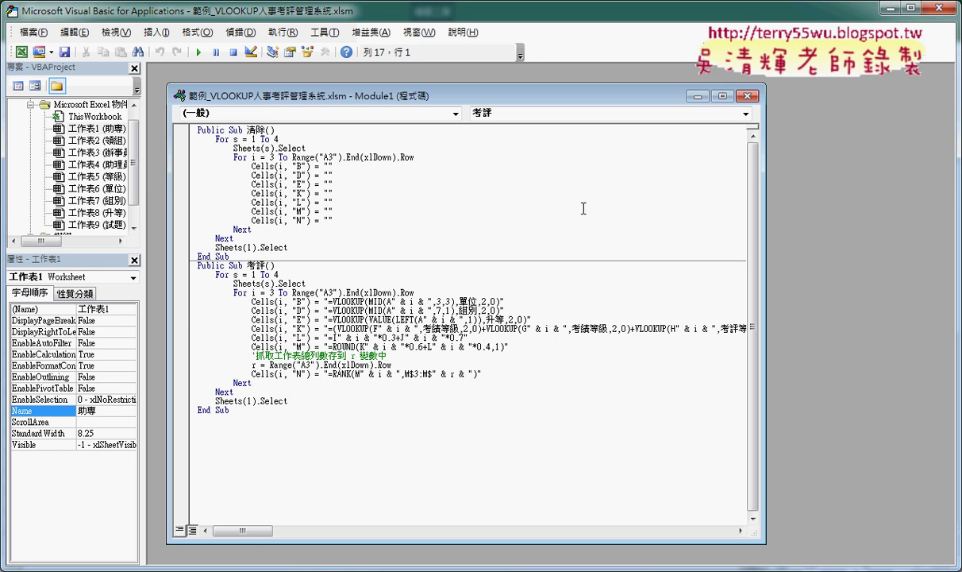
double_click(405, 96)
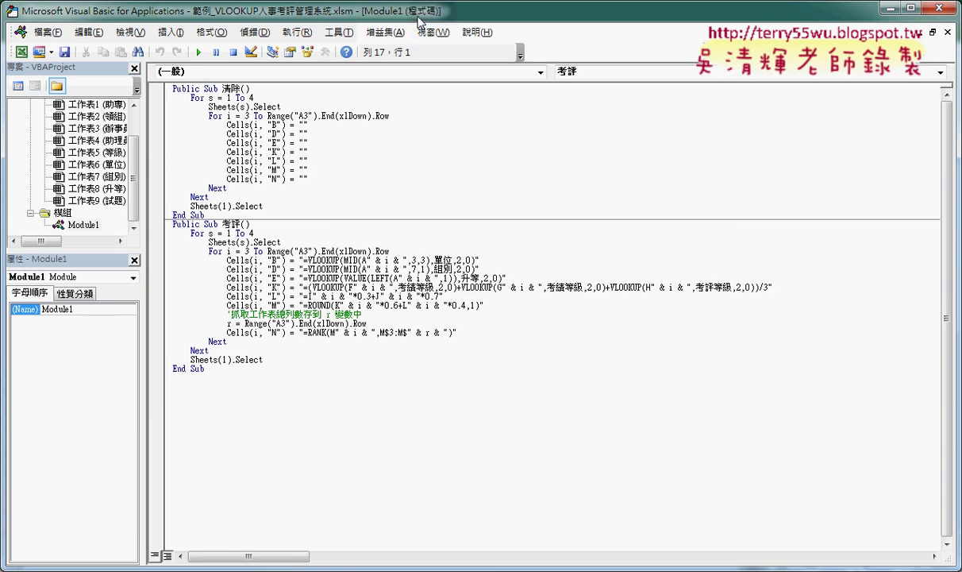
double_click(418, 17)
- Open the editor Options dialog on the 撰寫風格 tab
left_click(456, 62)
left_click(480, 140)
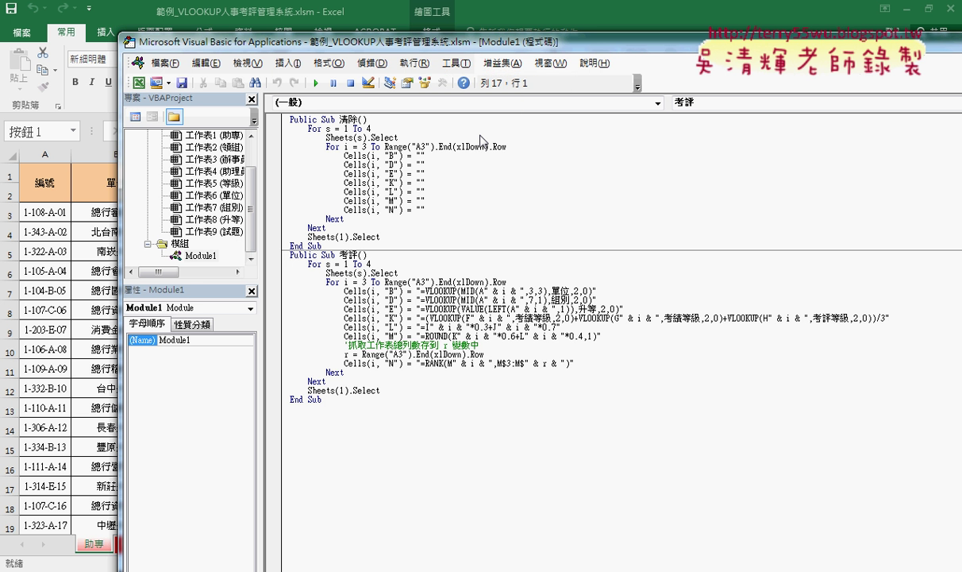
left_click(370, 139)
- Set the VBA code font size to 12
left_click(554, 208)
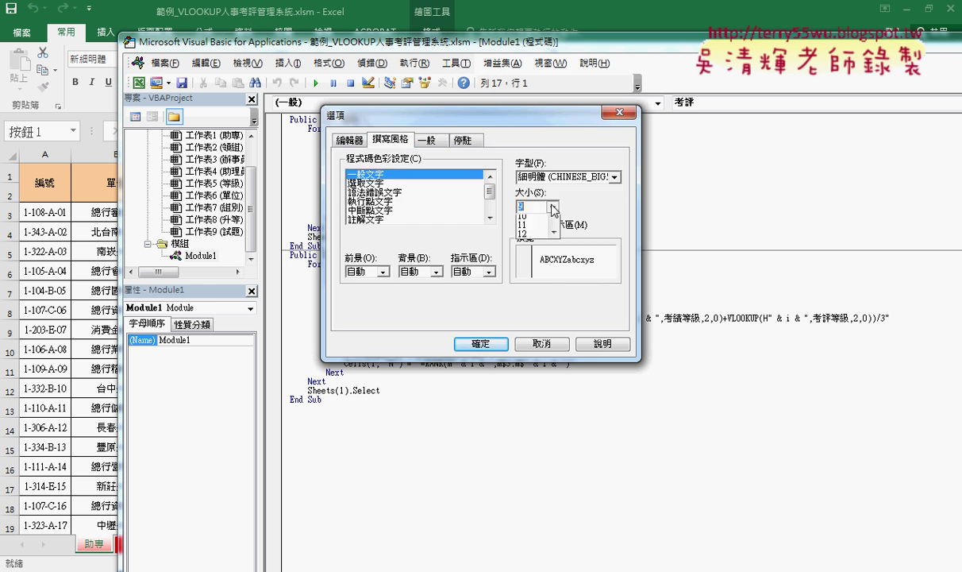
left_click(528, 233)
left_click(481, 343)
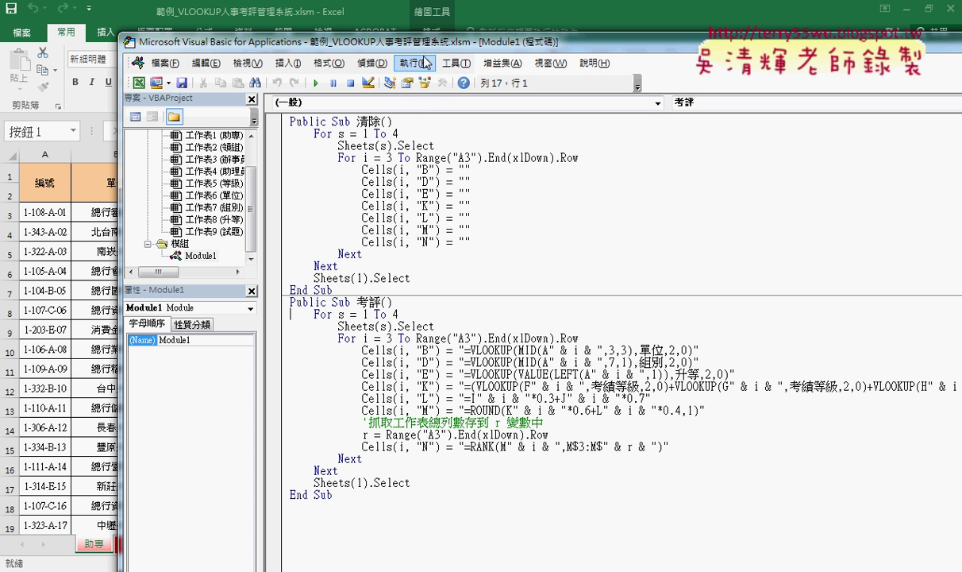
- Delete the For s/Sheets(s).Select and Next/Sheets(1).Select lines from Sub 清除
left_click_drag(429, 48, 526, 49)
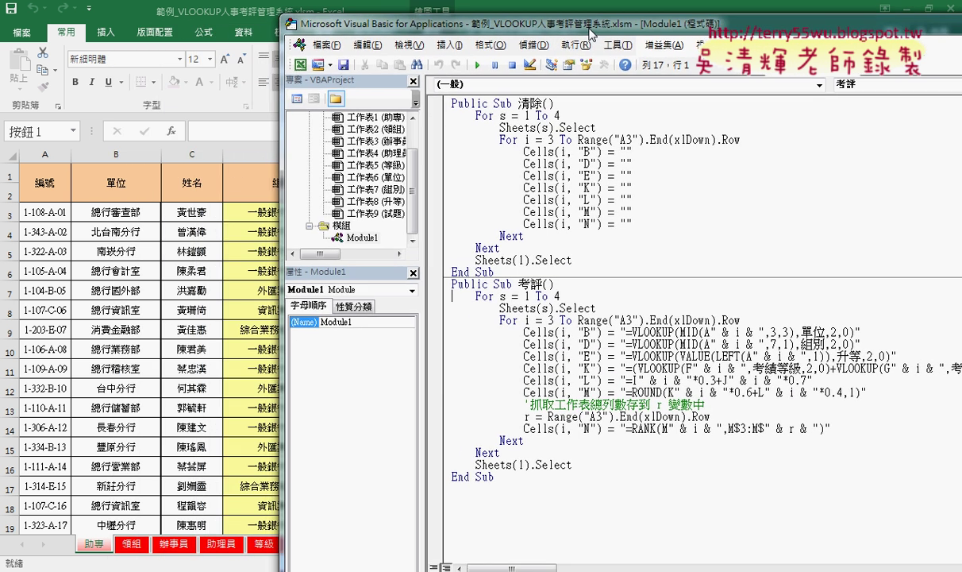
mouse_move(586, 46)
left_mouse_down()
mouse_move(583, 96)
mouse_move(488, 31)
left_mouse_up()
left_click_drag(539, 137, 359, 124)
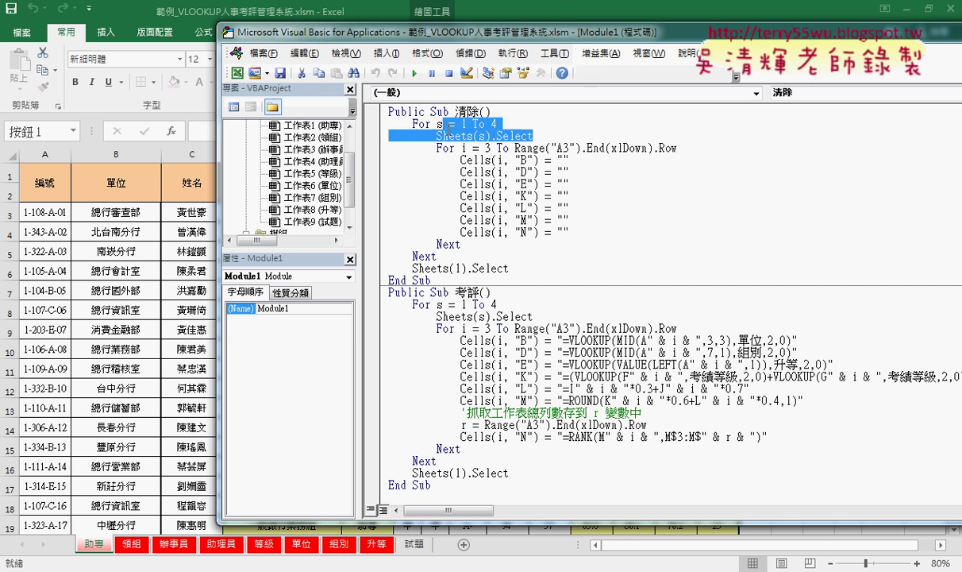
key("Delete")
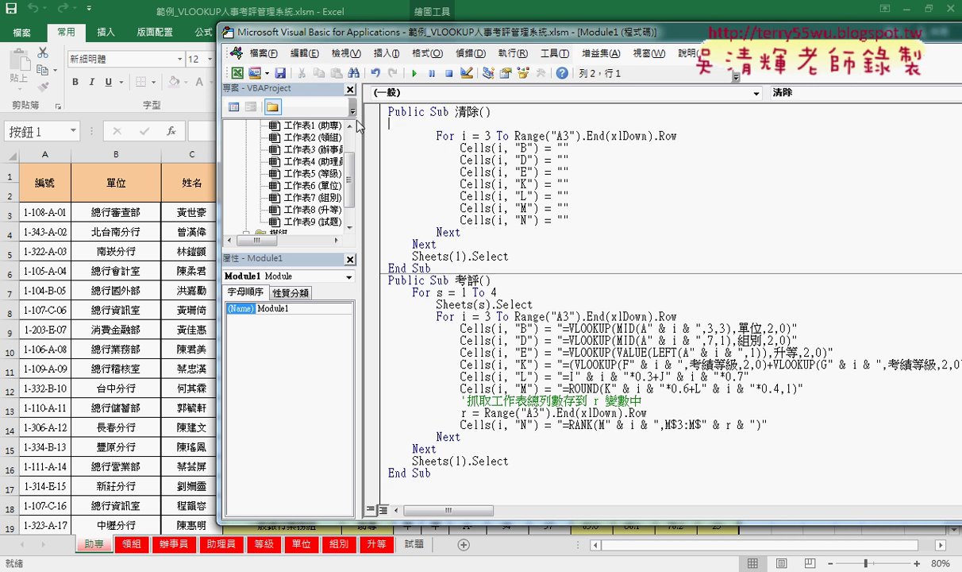
key("Delete")
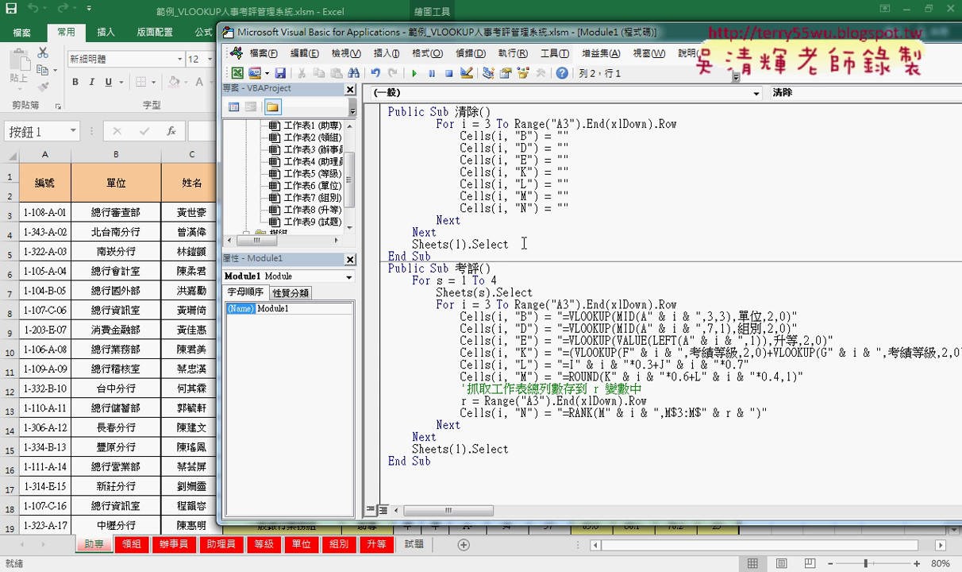
left_click_drag(509, 244, 388, 231)
key("Delete")
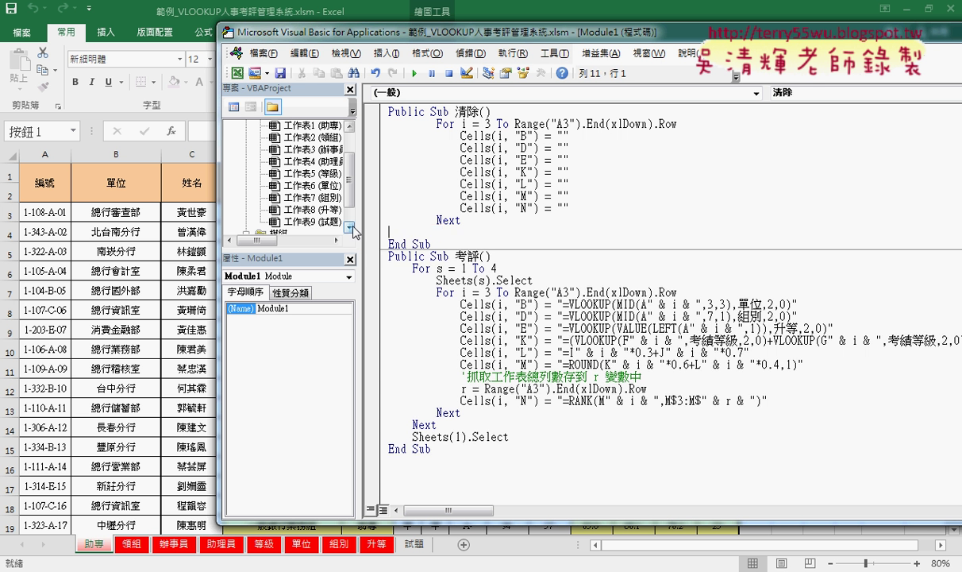
key("Delete")
- Outdent the remaining row loop and examine its End(xlDown).Row row-count expression
left_click_drag(370, 224, 367, 127)
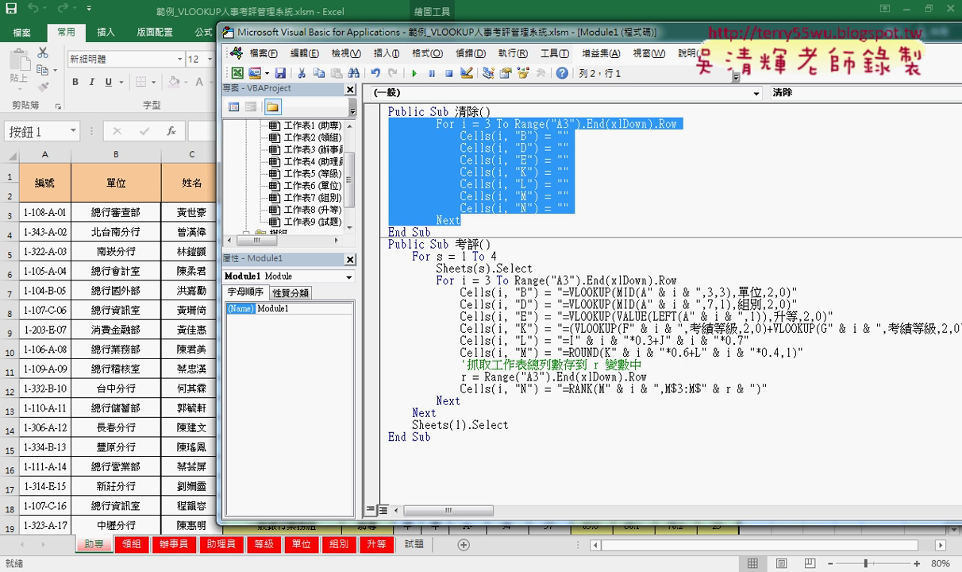
key("shift+Tab")
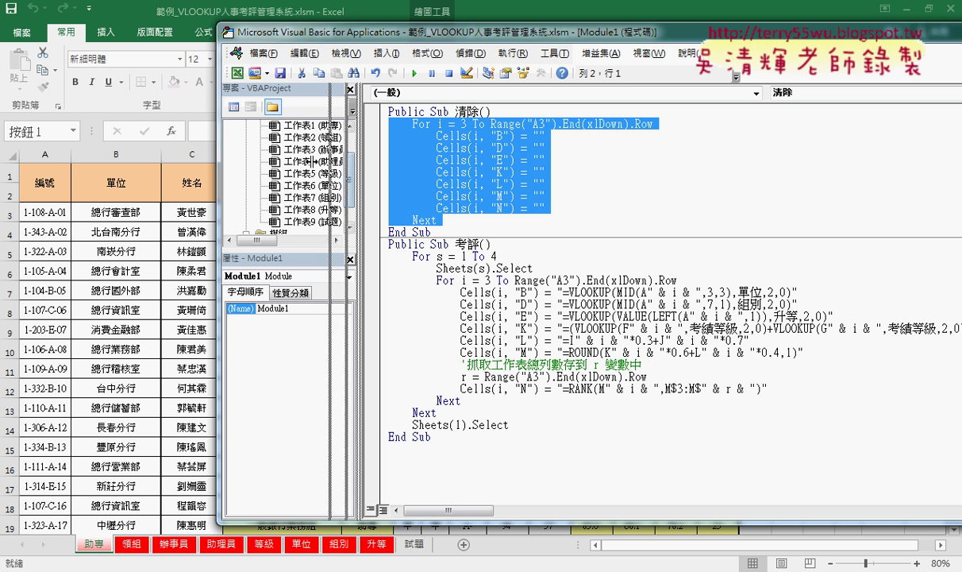
left_click_drag(358, 165, 313, 165)
left_click_drag(320, 32, 427, 38)
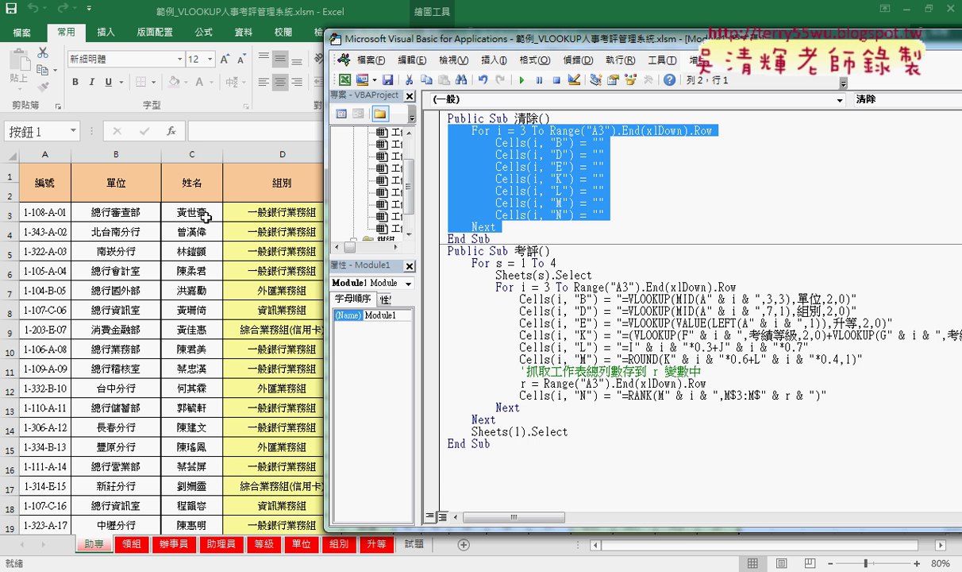
left_click(568, 143)
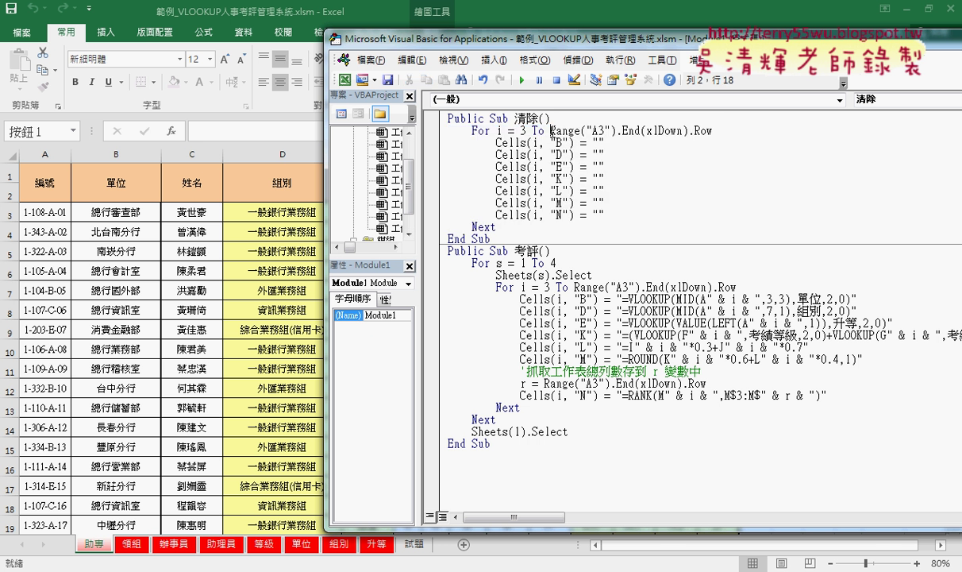
left_click_drag(622, 131, 494, 143)
left_click(730, 124)
left_click_drag(712, 130, 553, 138)
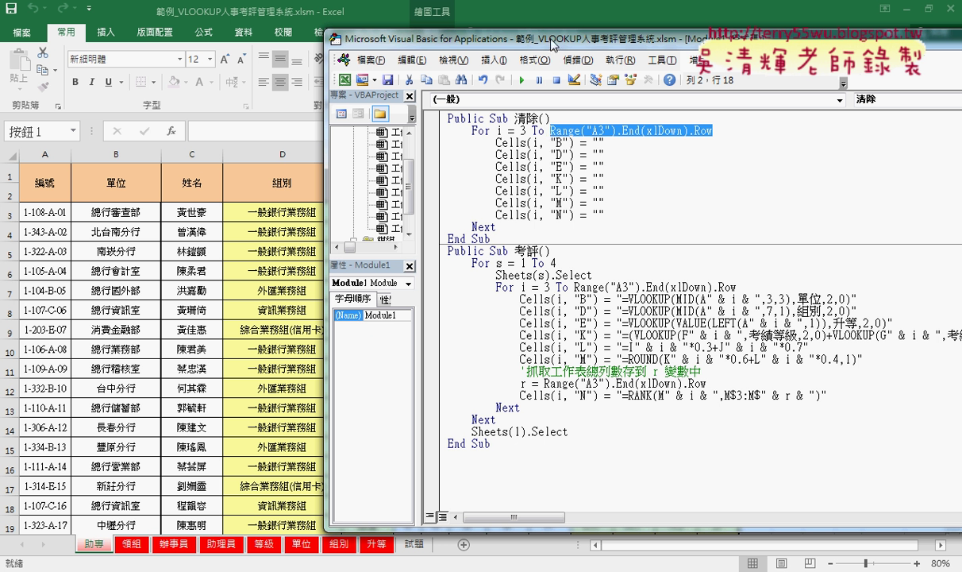
mouse_move(554, 44)
left_mouse_down()
mouse_move(497, 220)
mouse_move(472, 266)
left_mouse_up()
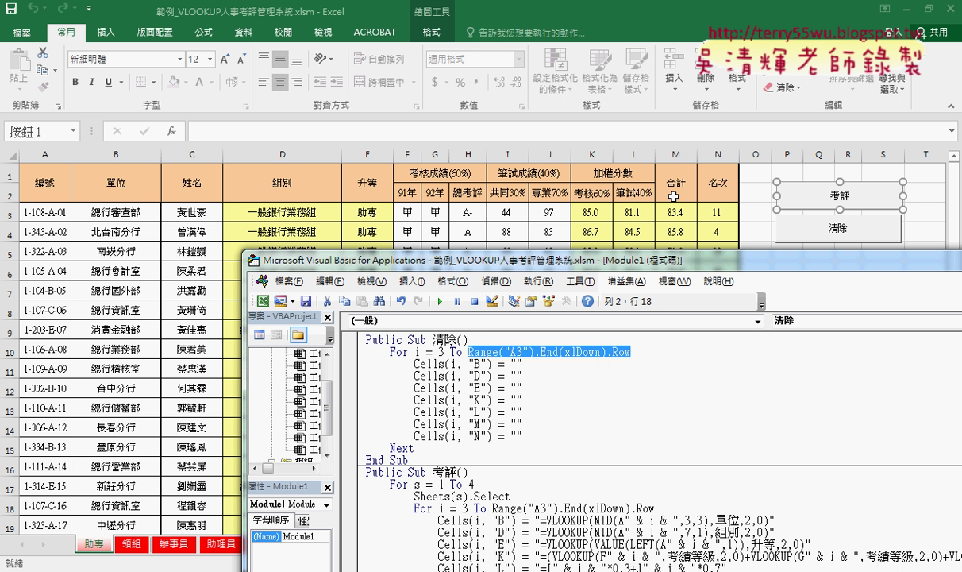
- Insert an indented blank line right after Public Sub 清除()
left_click_drag(522, 435, 350, 368)
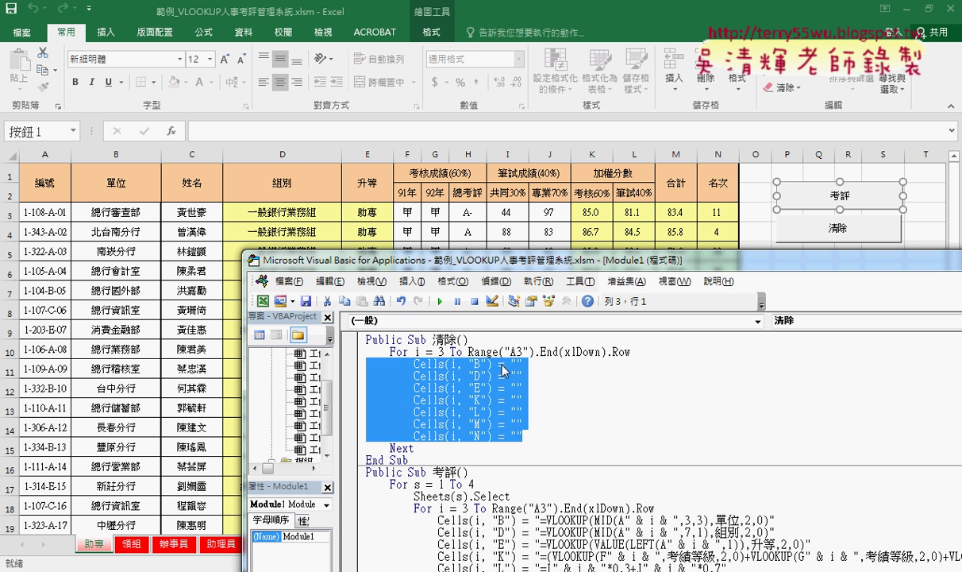
left_click_drag(468, 265, 506, 135)
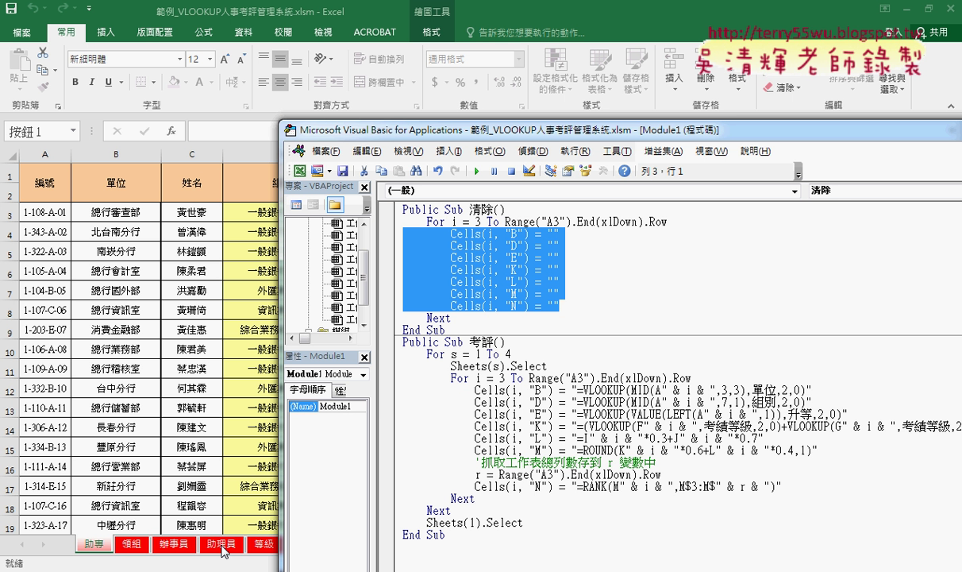
left_click(465, 319)
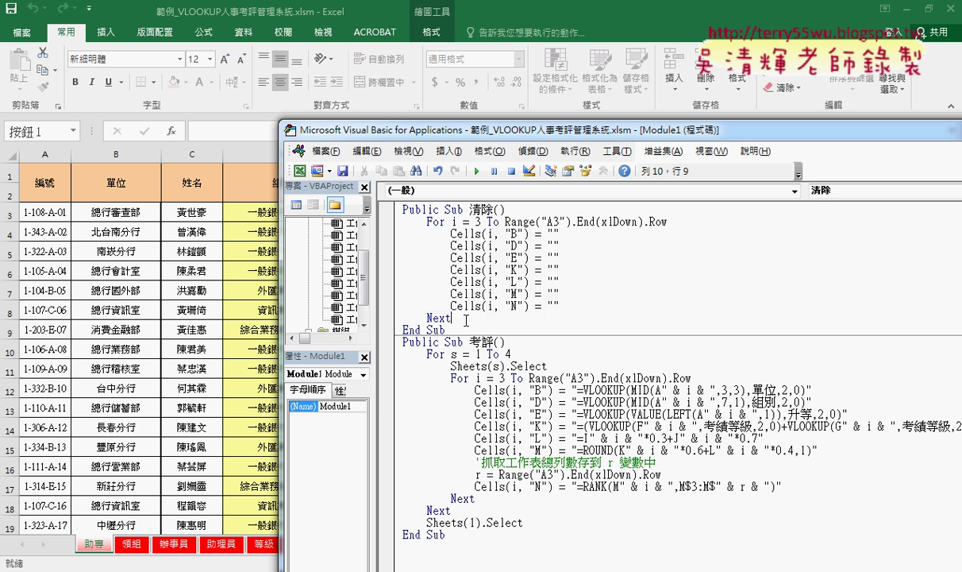
left_click_drag(466, 319, 448, 212)
left_click(523, 209)
key("Return")
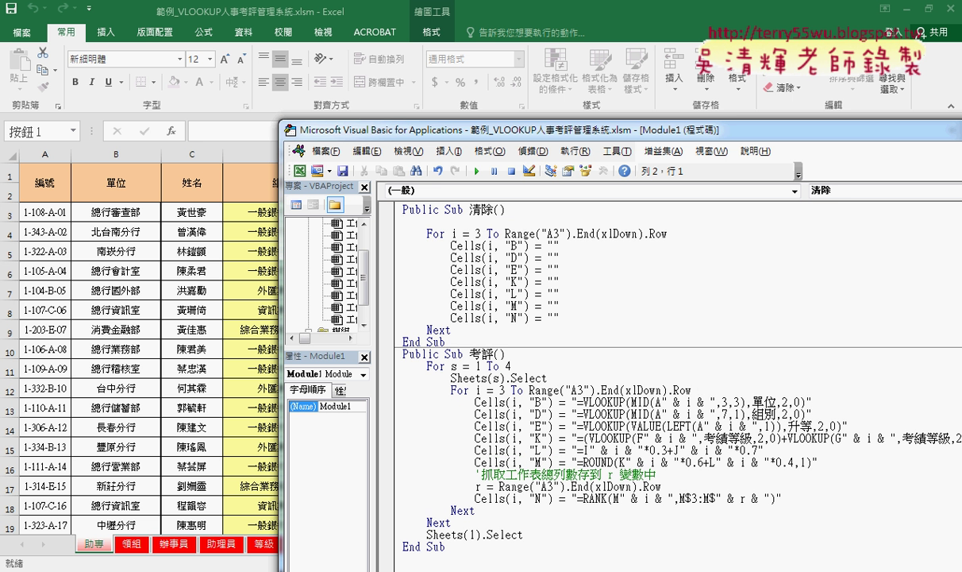
key("Tab")
key("ctrl+space")
- Write the For s = 1 To 4 loop header and its closing Next
key("Escape")
type("for ")
type("s")
type("=")
type("1")
type("  t")
key("BackSpace")
key("BackSpace")
key("BackSpace")
type("to ")
type("4")
key("Return")
key("Return")
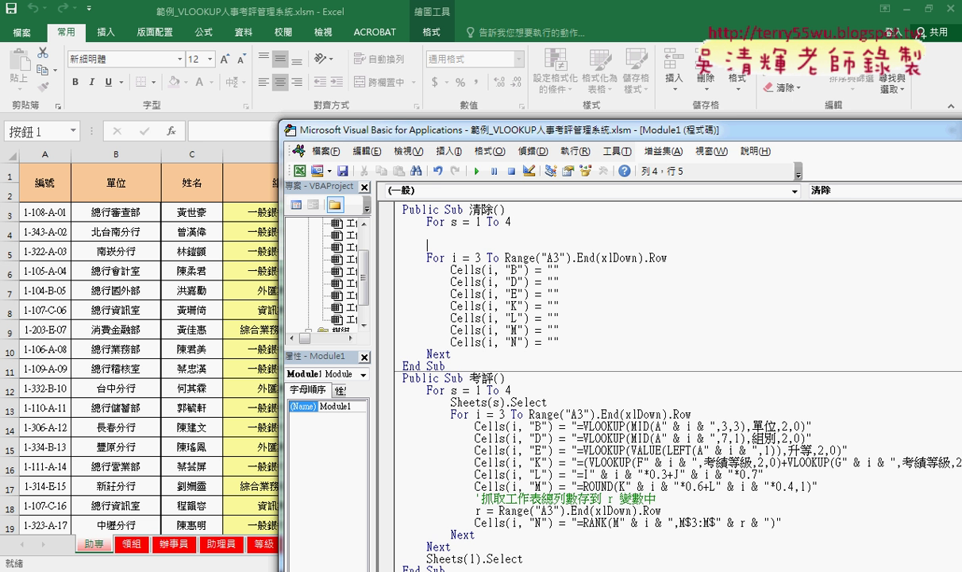
type("next")
left_click(565, 294)
- Add an indented Sheets(s).Select line inside the sheet loop
left_click_drag(450, 354, 379, 258)
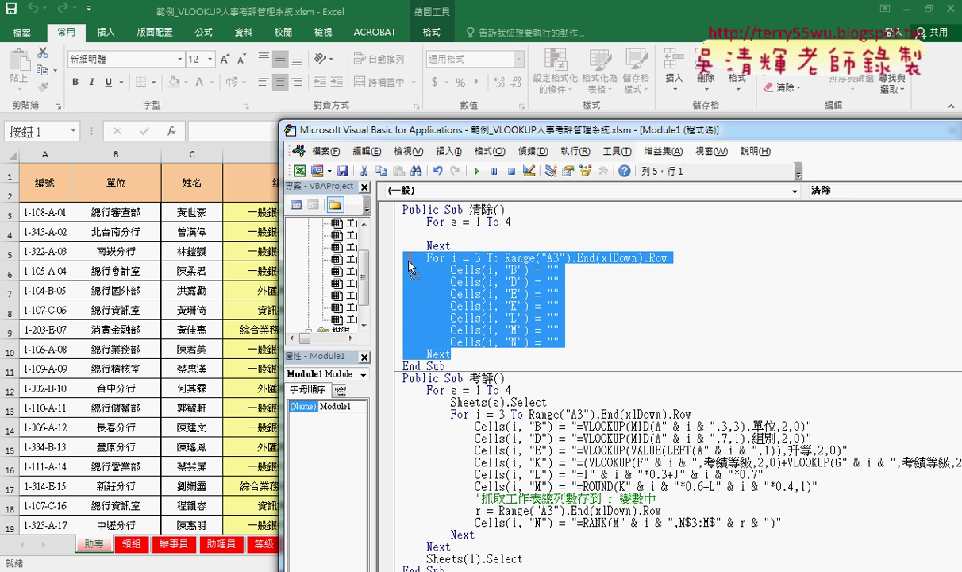
left_click(493, 235)
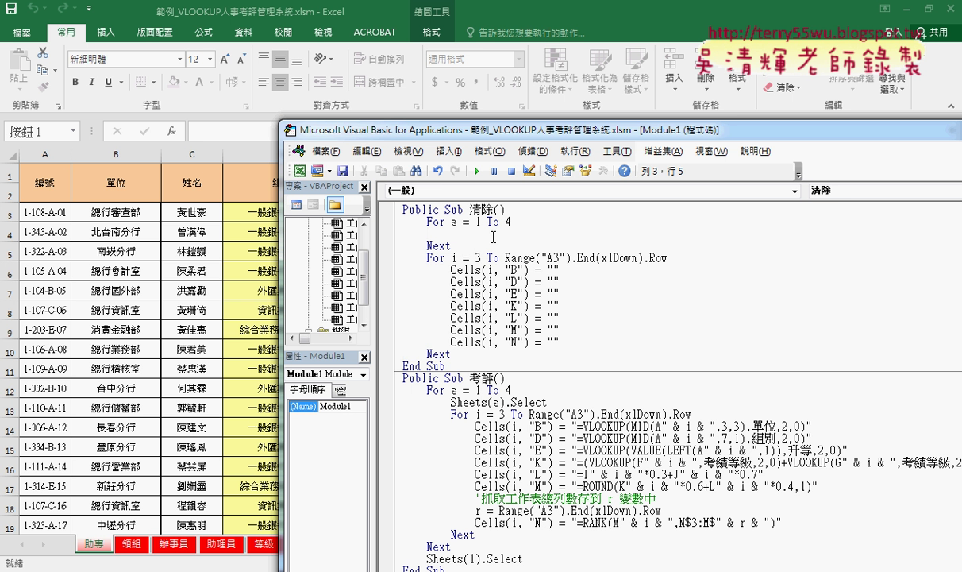
key("Tab")
type("sh")
type("e")
type("ets")
type("(")
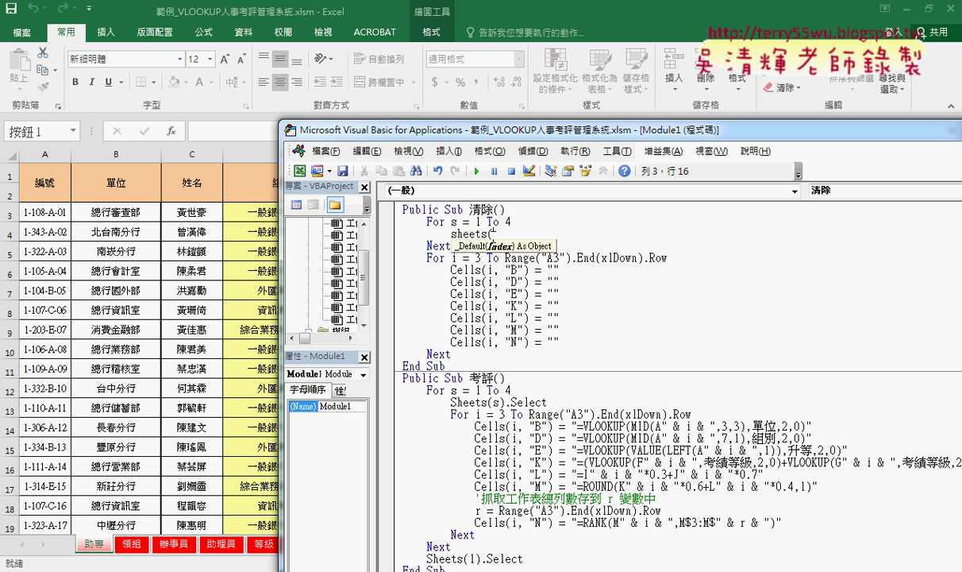
double_click(452, 233)
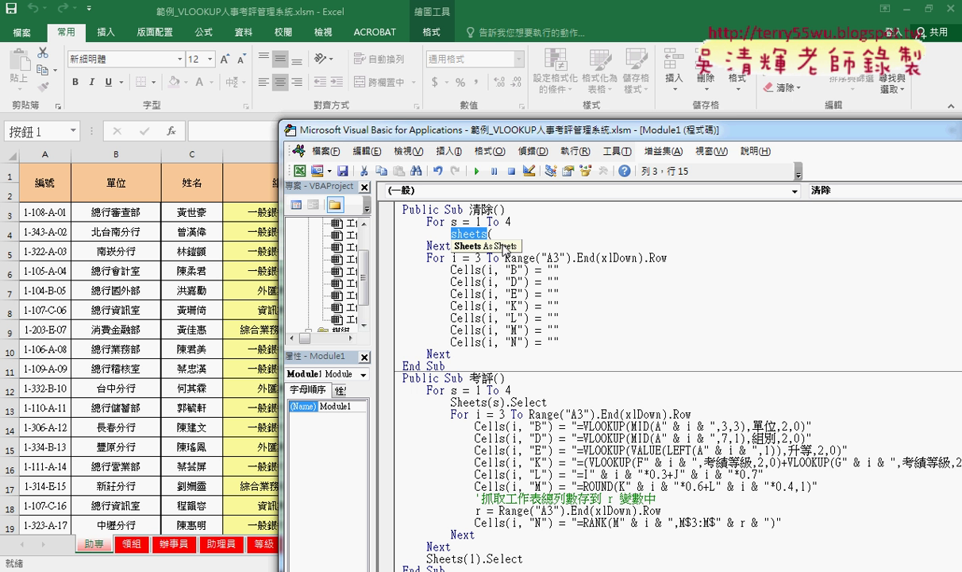
key("End")
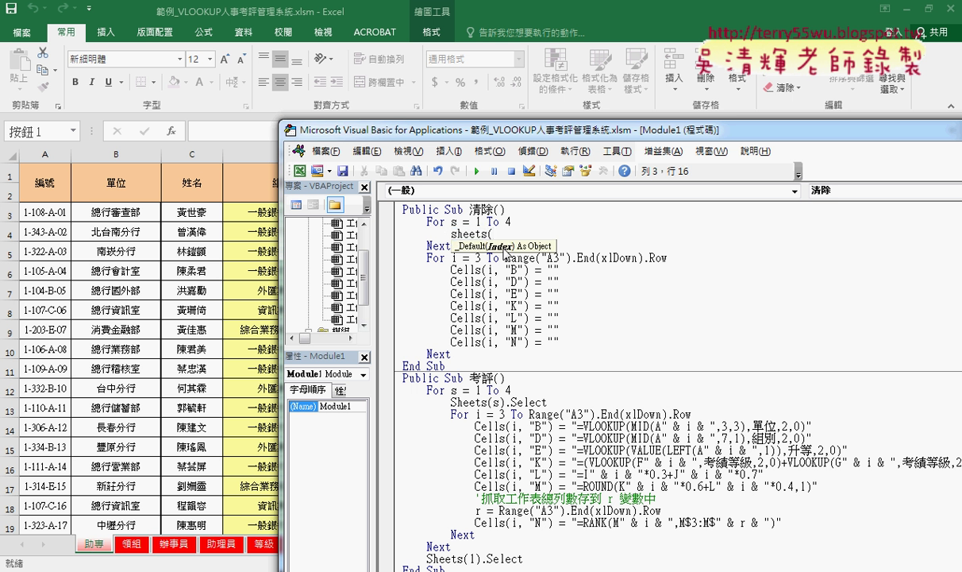
type("s")
type(")")
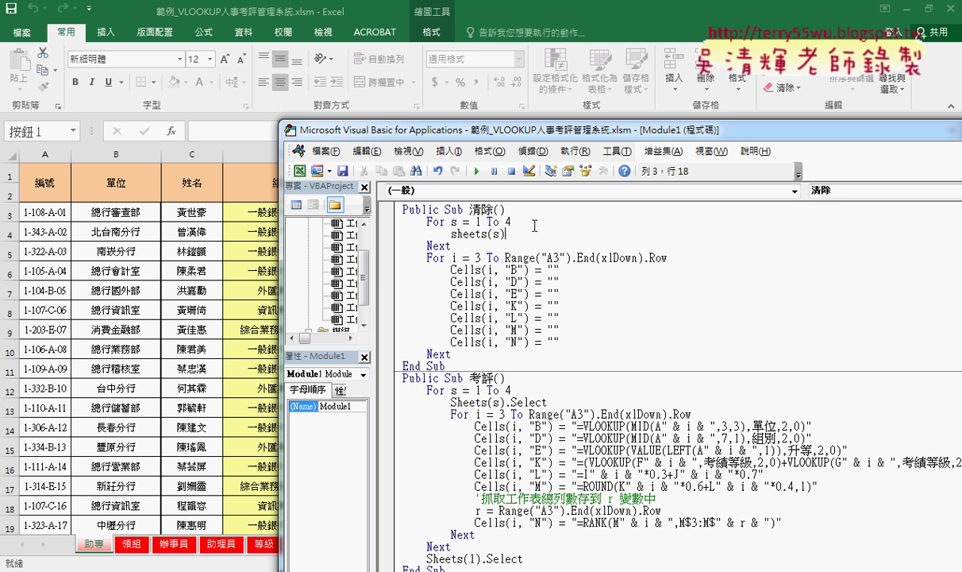
type(".s")
type("ele")
type("ct")
key("Return")
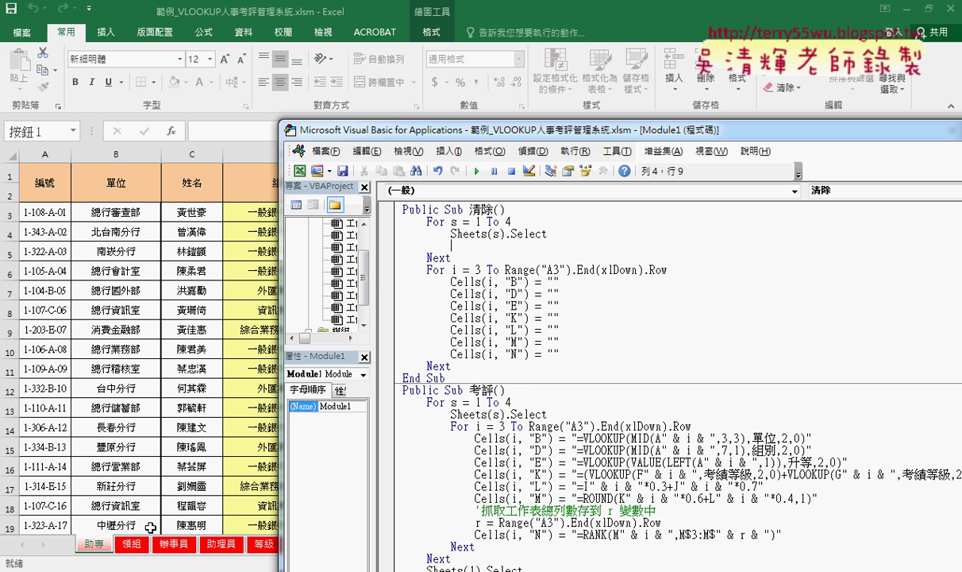
- Move the For i clearing loop inside the sheet loop, indent it, and remove the blank line
left_click_drag(451, 366, 379, 264)
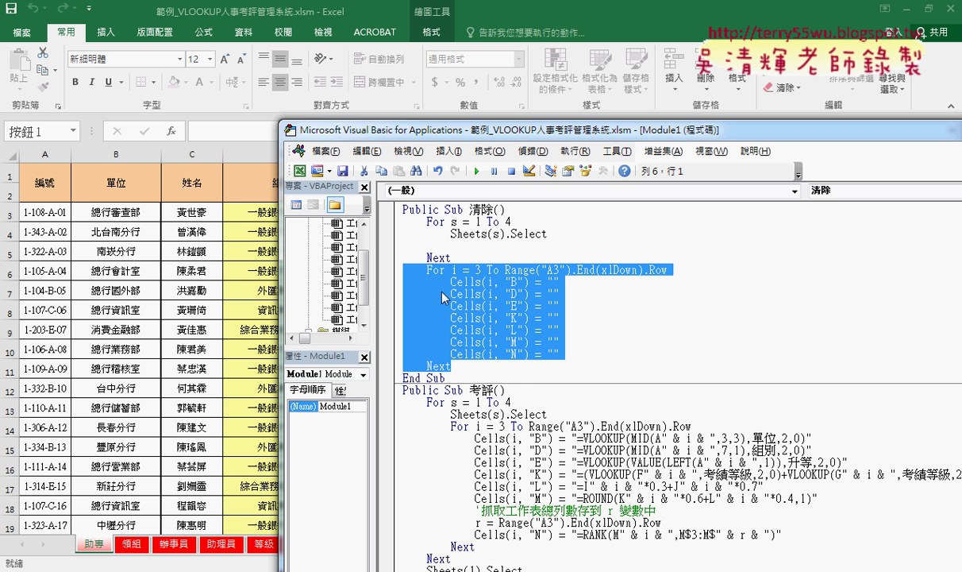
left_click_drag(420, 299, 404, 252)
mouse_move(451, 341)
left_mouse_down()
mouse_move(441, 341)
mouse_move(403, 244)
left_mouse_up()
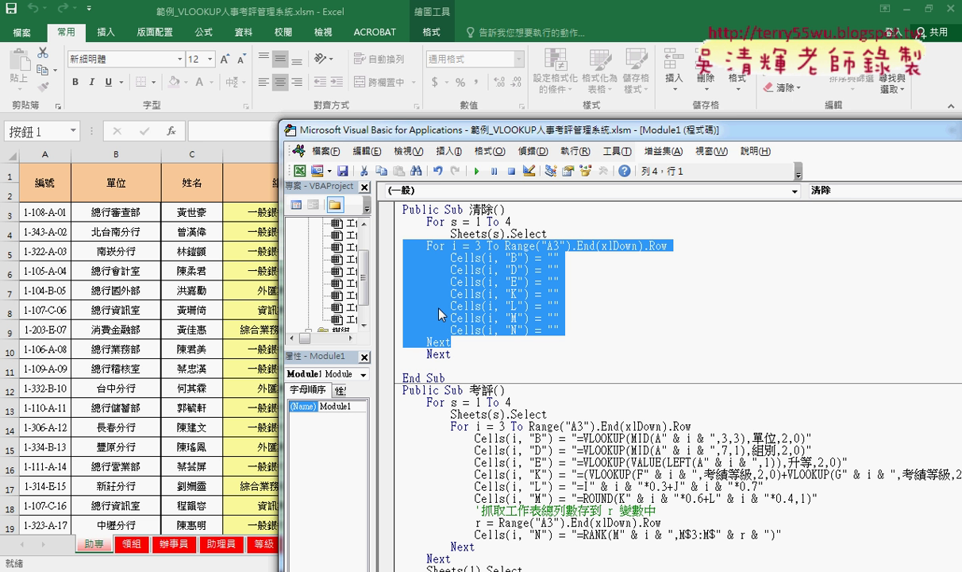
key("Tab")
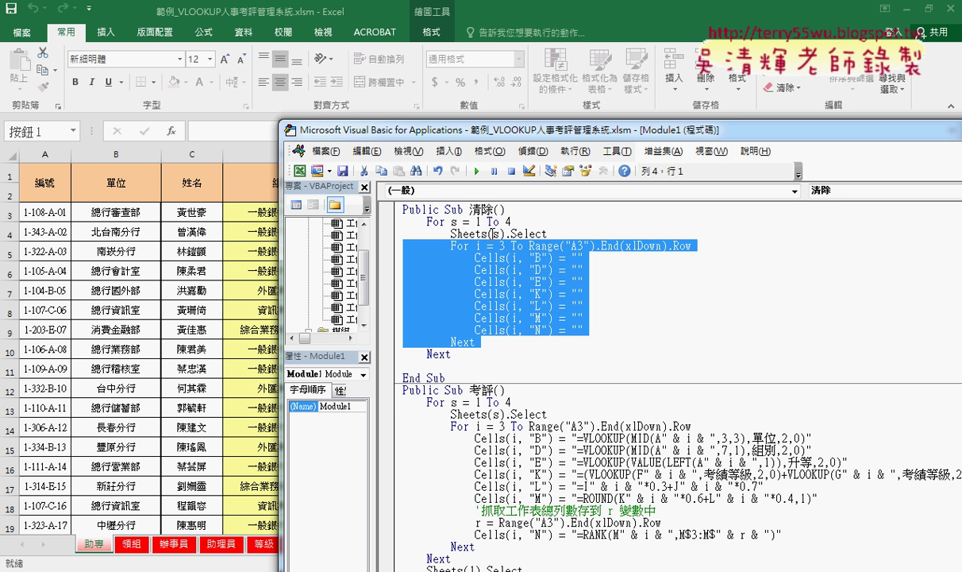
left_click(435, 222)
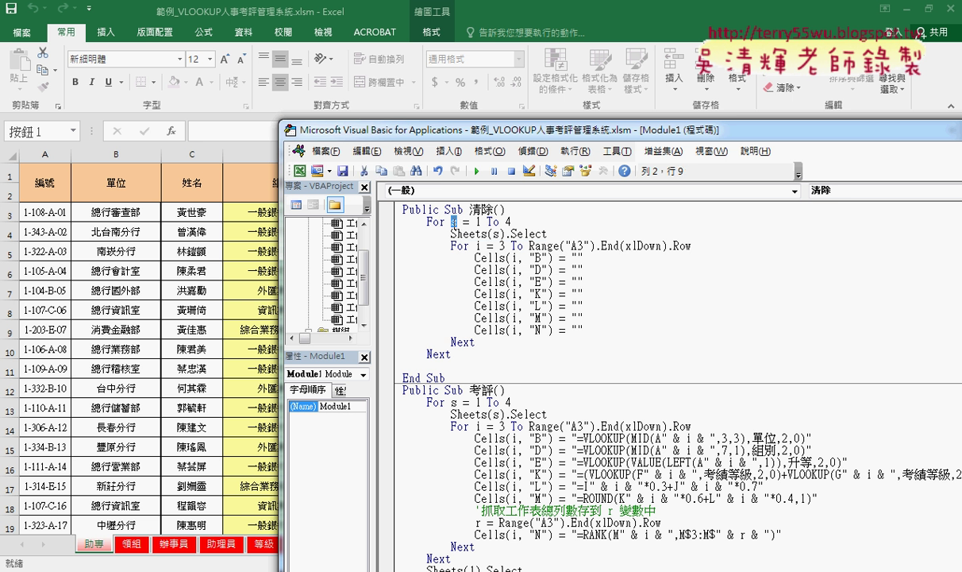
double_click(497, 233)
mouse_move(474, 326)
left_mouse_down()
mouse_move(446, 330)
mouse_move(403, 245)
left_mouse_up()
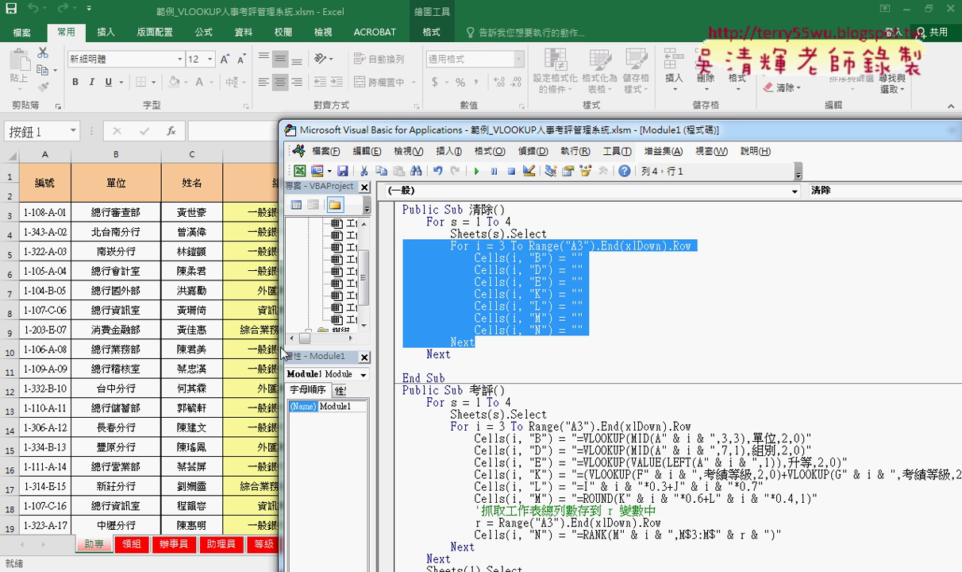
left_click(466, 354)
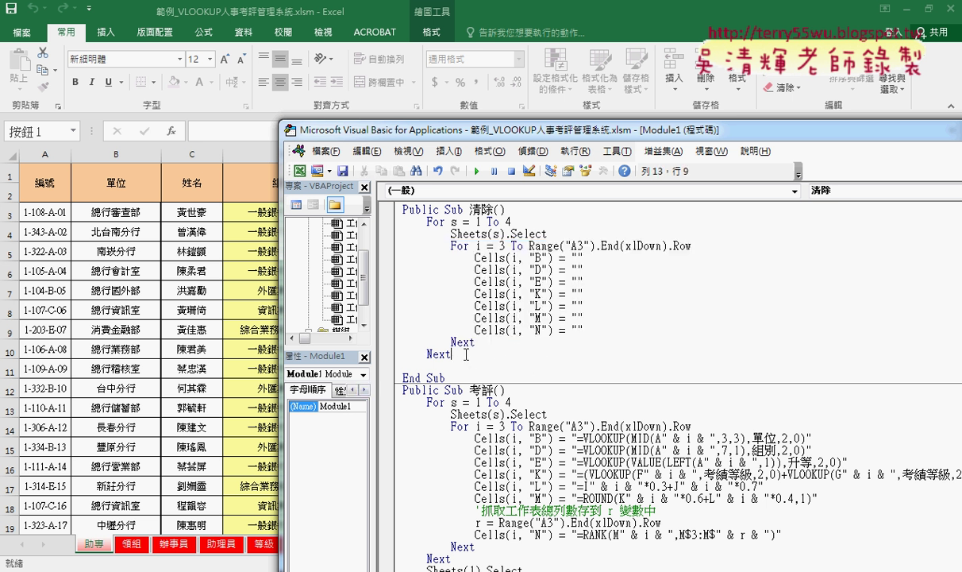
key("Delete")
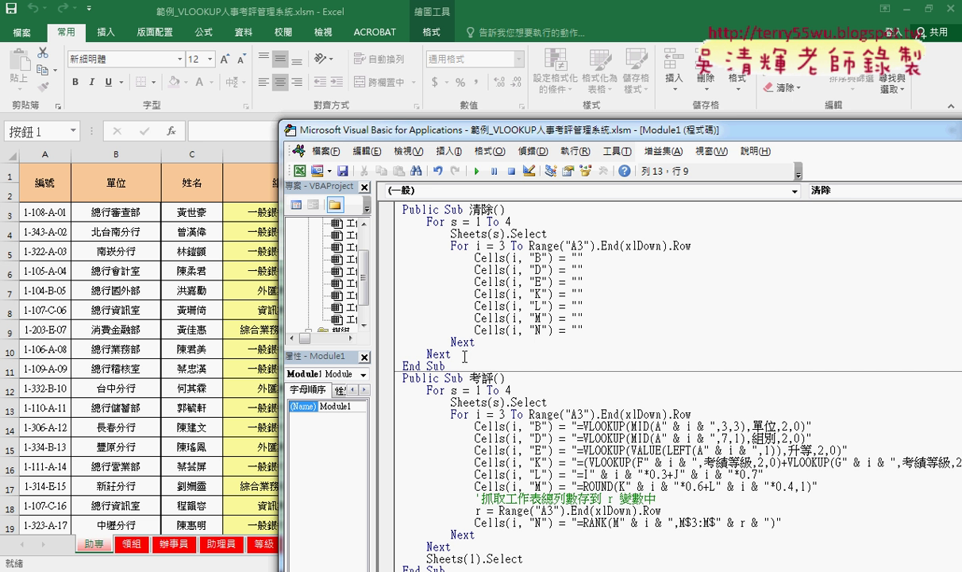
left_click_drag(466, 354, 398, 354)
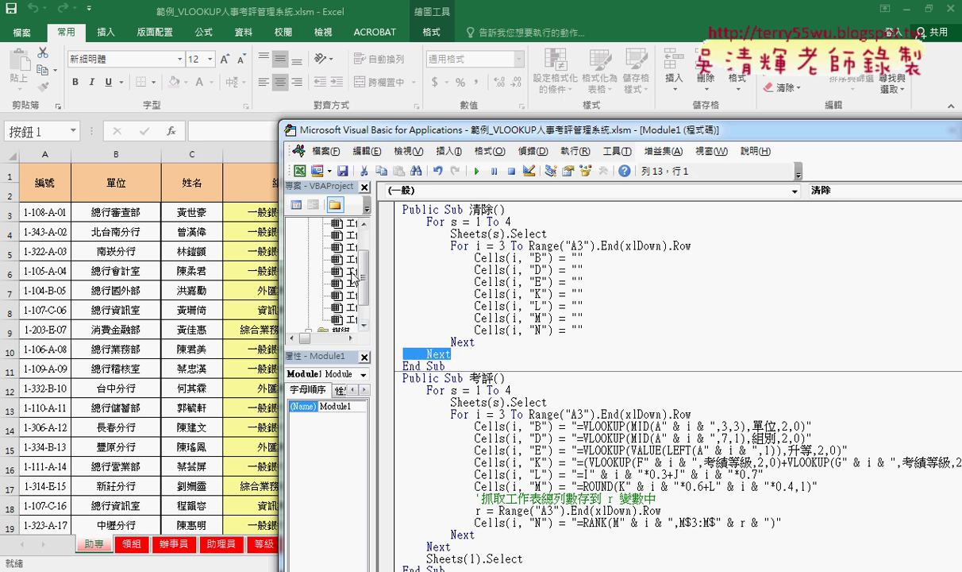
- Add a Sheets(1).Select line after the outer Next
left_click_drag(427, 223, 510, 221)
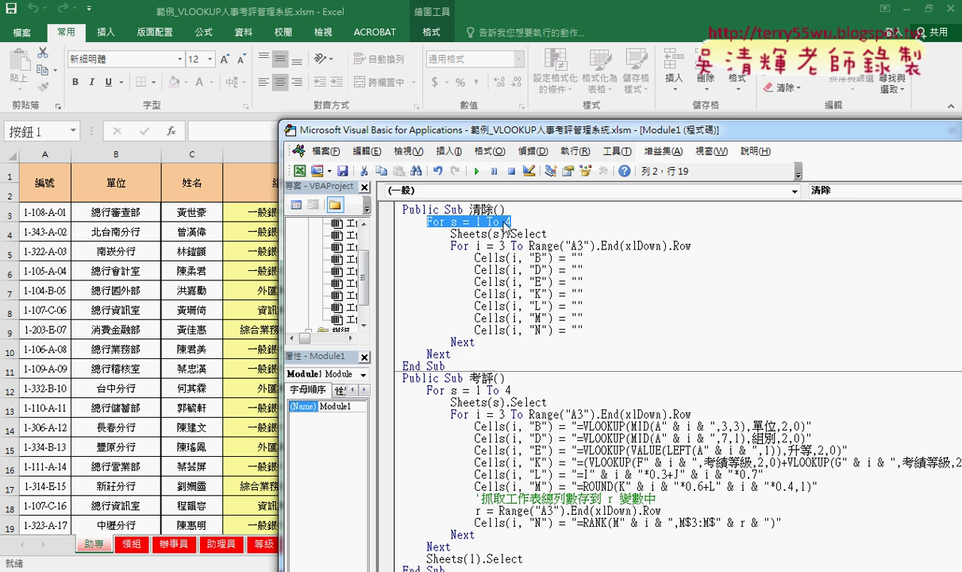
left_click_drag(513, 221, 451, 236)
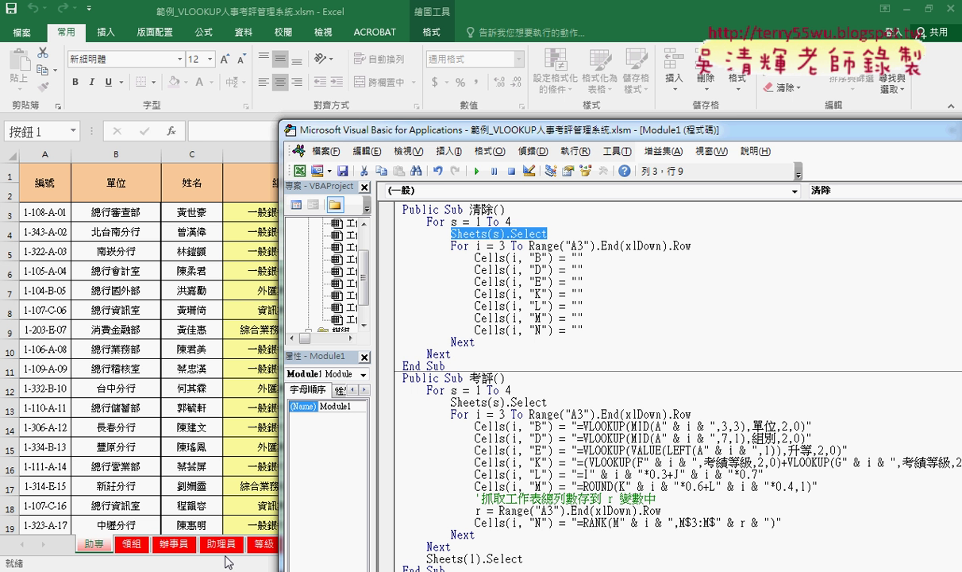
left_click(471, 355)
key("Return")
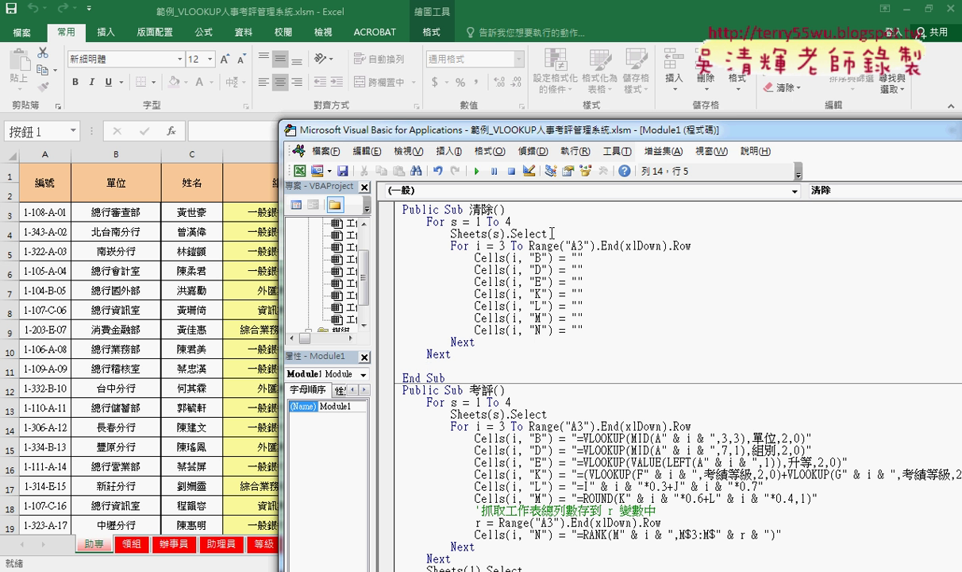
mouse_move(546, 233)
left_mouse_down()
mouse_move(451, 232)
mouse_move(435, 369)
left_mouse_up()
type("Sheets(s).Select")
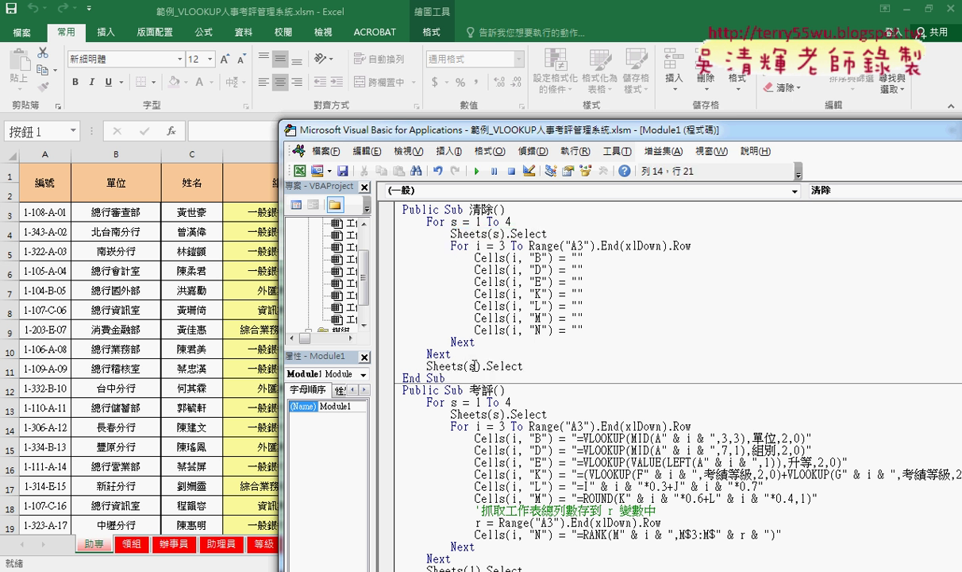
double_click(473, 366)
type("1")
left_click(607, 299)
- Step through the 清除 macro line by line until row 3's calculated columns on 助專 are empty
left_click_drag(573, 137, 635, 63)
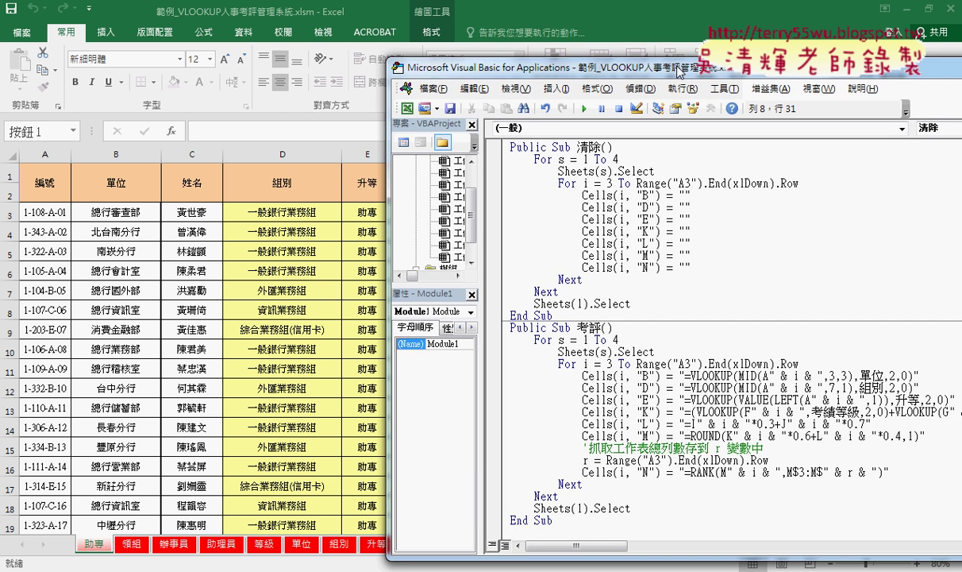
left_click(644, 177)
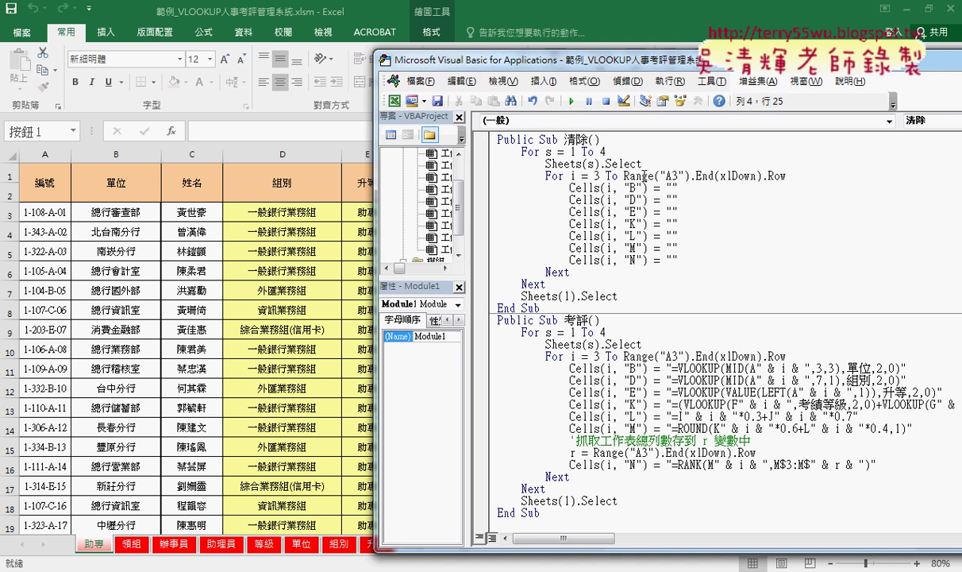
key("F8")
key("F8")
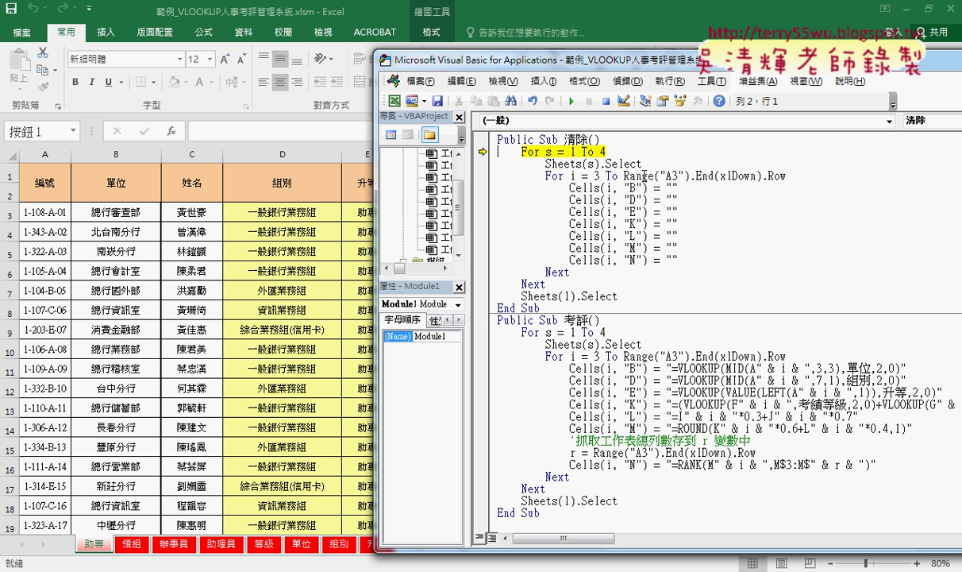
key("F8")
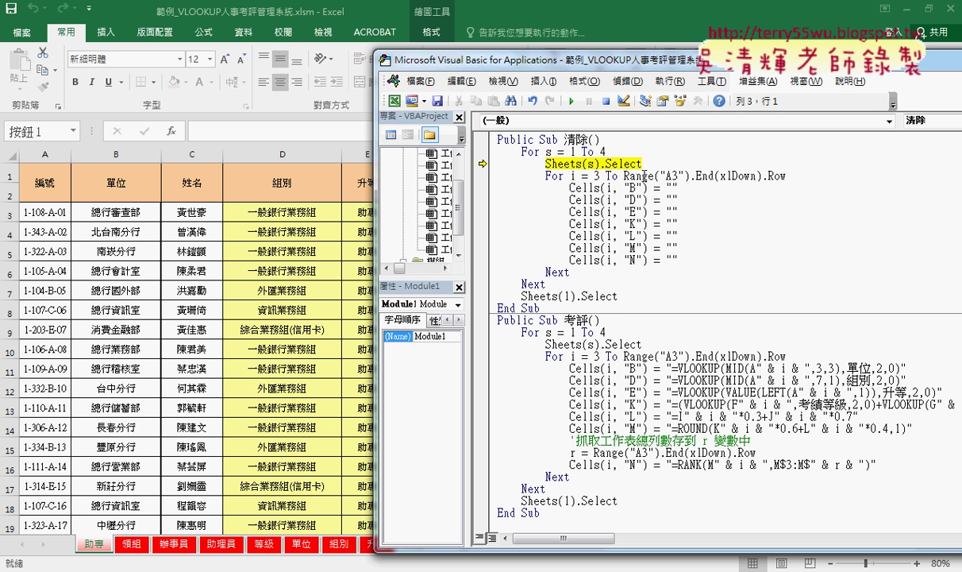
mouse_move(551, 151)
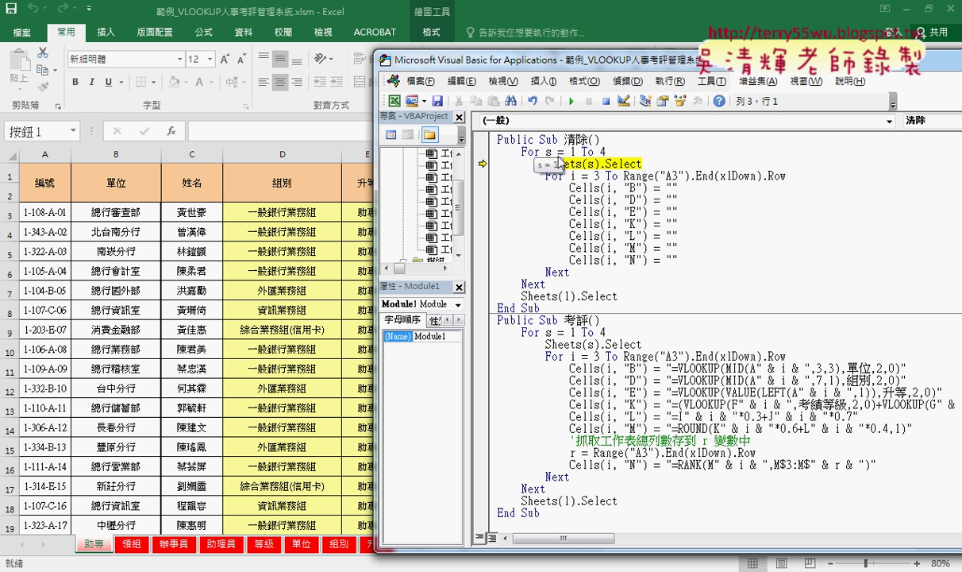
key("F8")
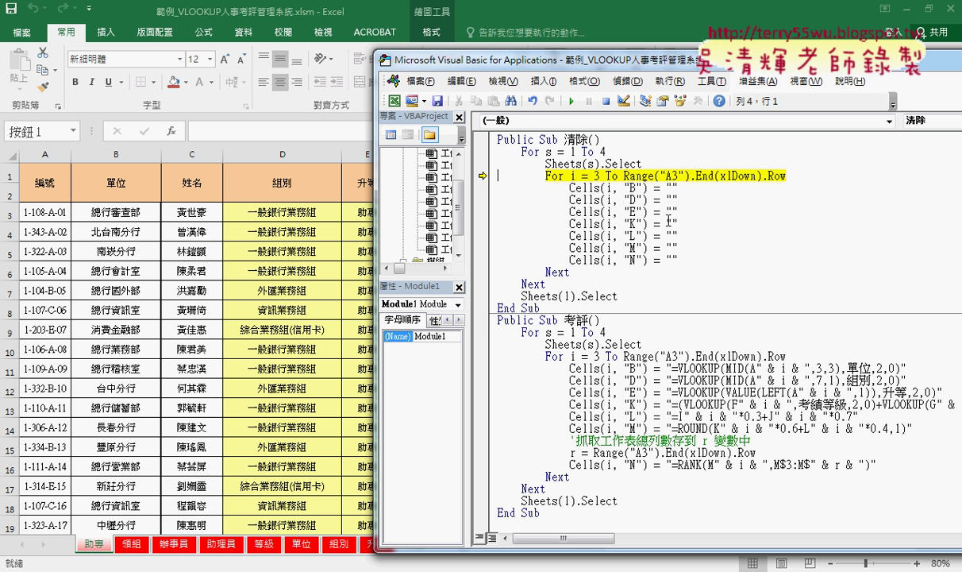
key("F8")
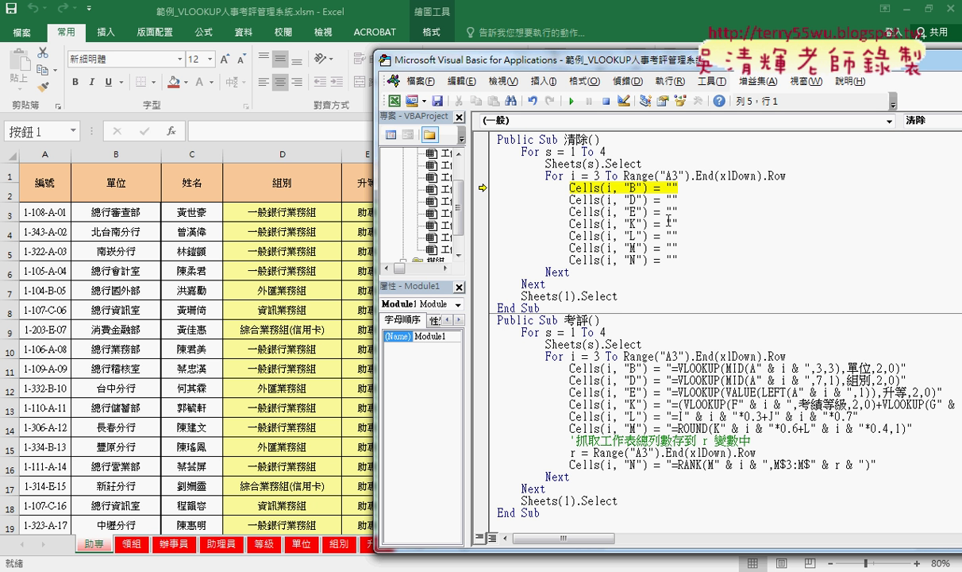
key("F8")
key("F8")
key("F8")
key("F8")
key("F8")
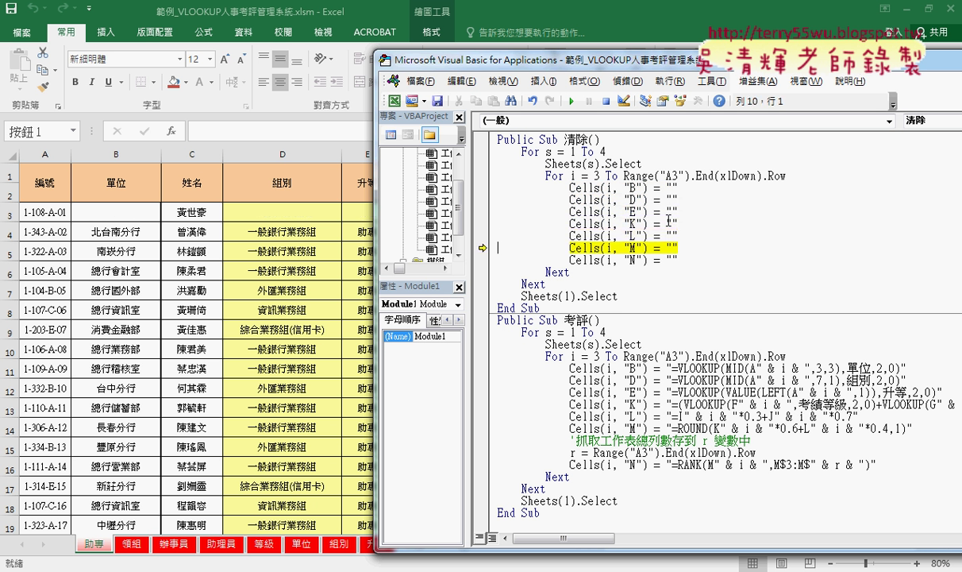
key("F8")
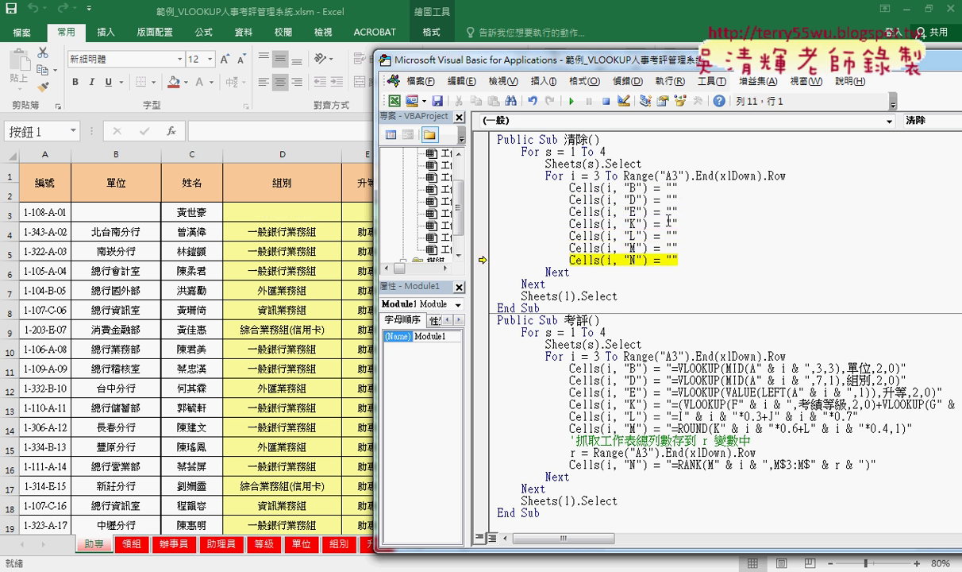
key("F8")
left_click_drag(605, 70, 582, 258)
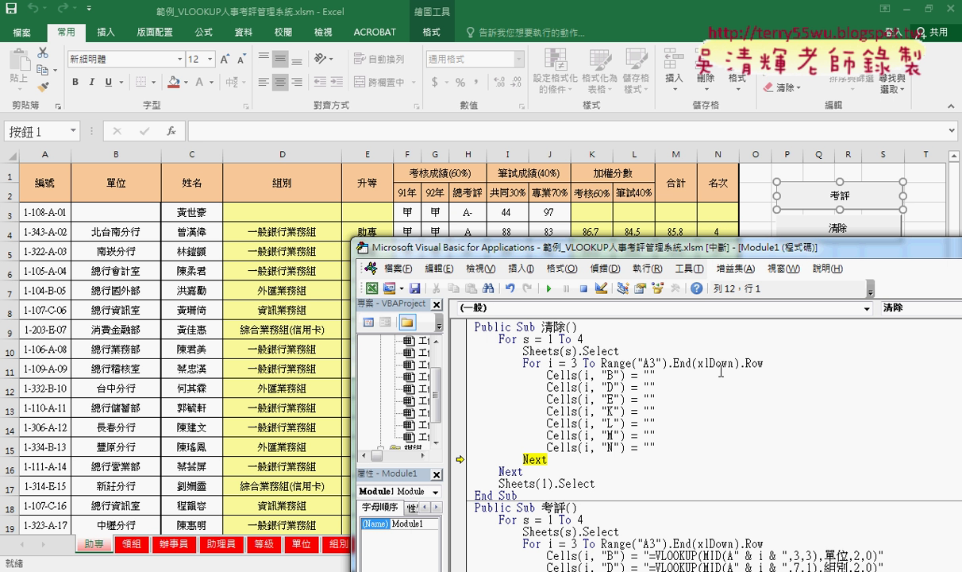
- Step through clearing the second staff row, then set a breakpoint on the outer Next line
key("F8")
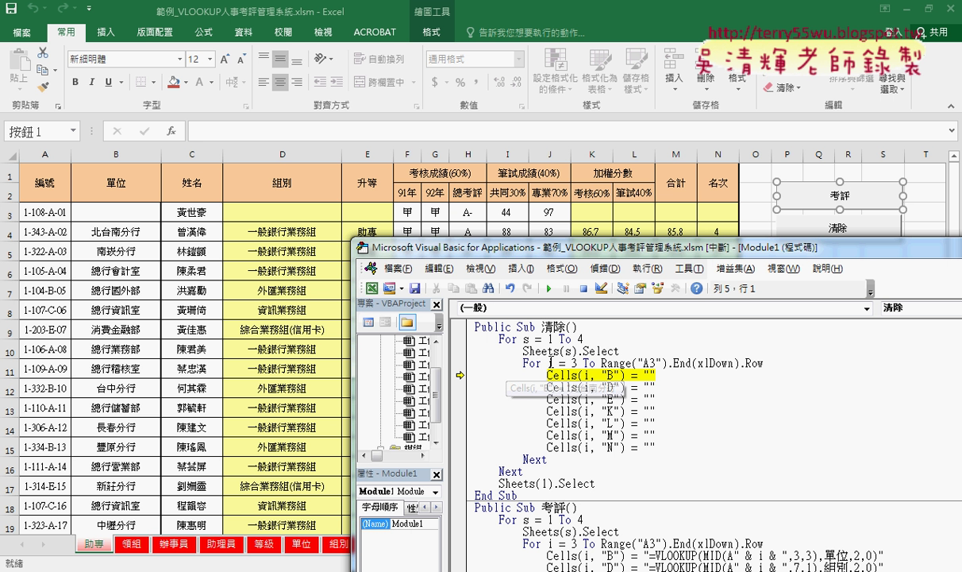
mouse_move(551, 363)
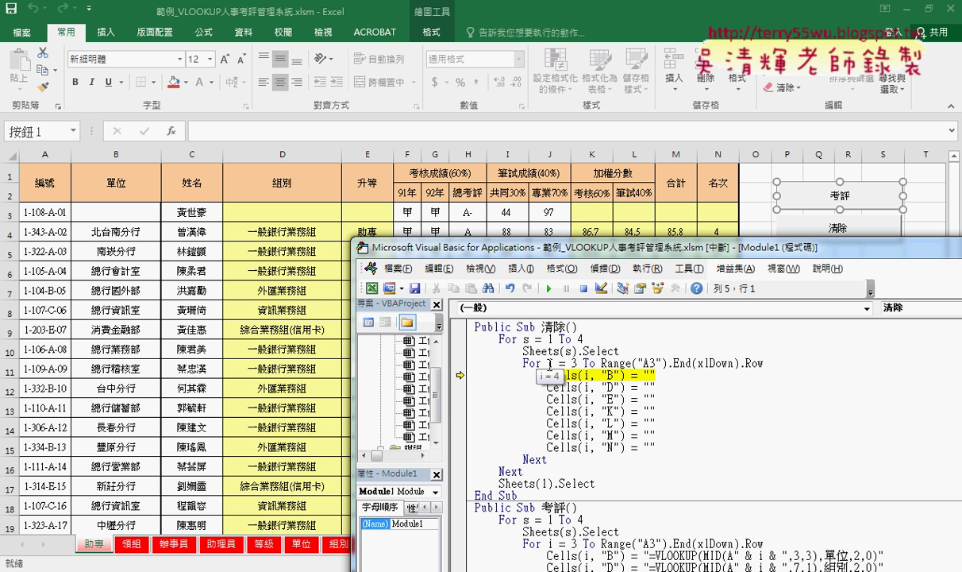
key("F8")
key("F8")
key("F8")
key("F8")
key("F8")
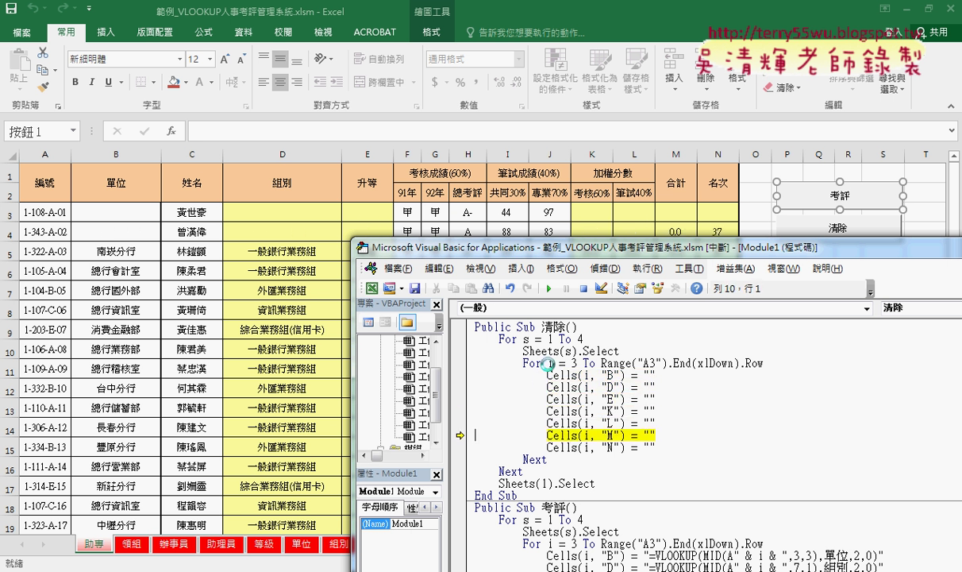
key("F8")
key("F8")
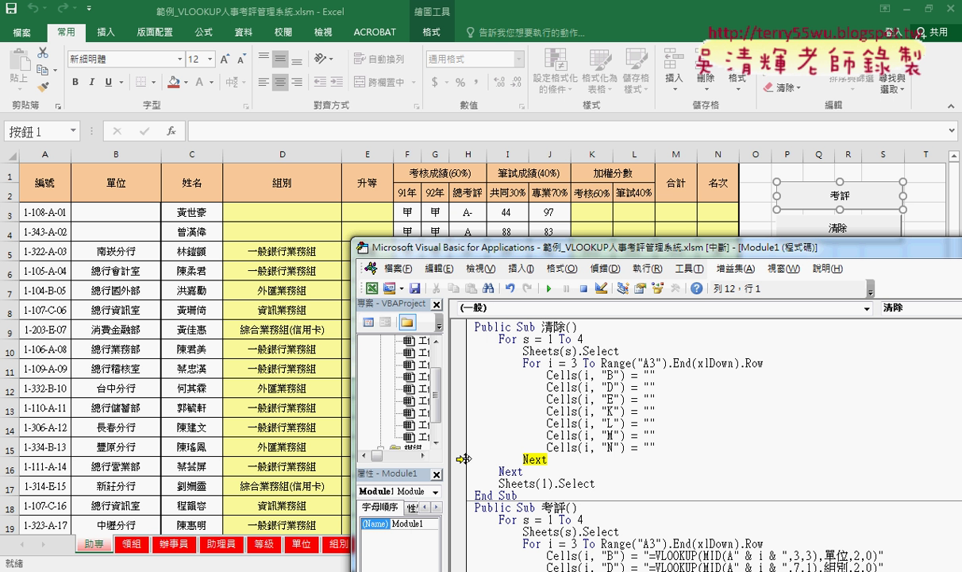
left_click(458, 467)
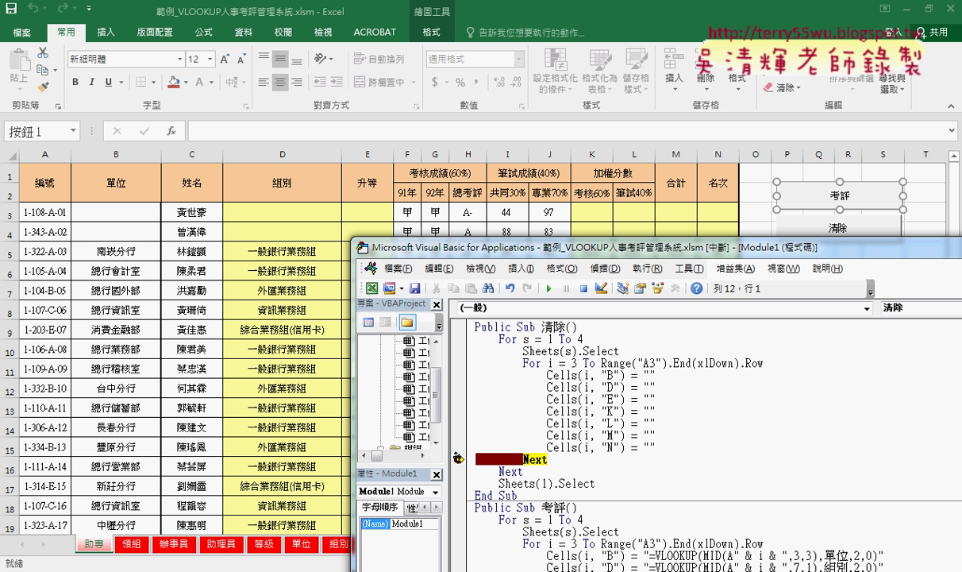
left_click(460, 467)
left_click(459, 471)
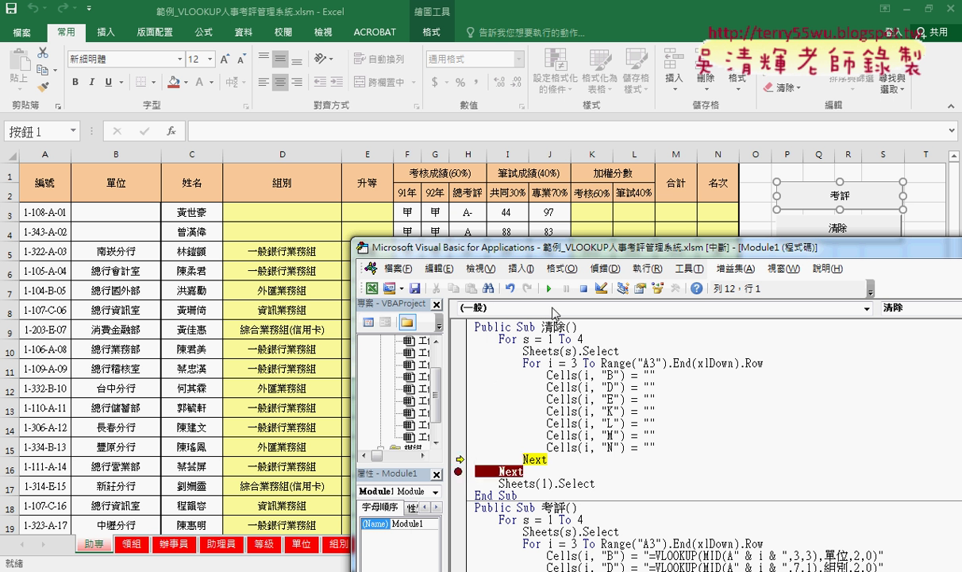
- Run to the breakpoint to clear 助專 and 領組, remove it, and let 清除 finish
left_click(550, 289)
mouse_move(508, 475)
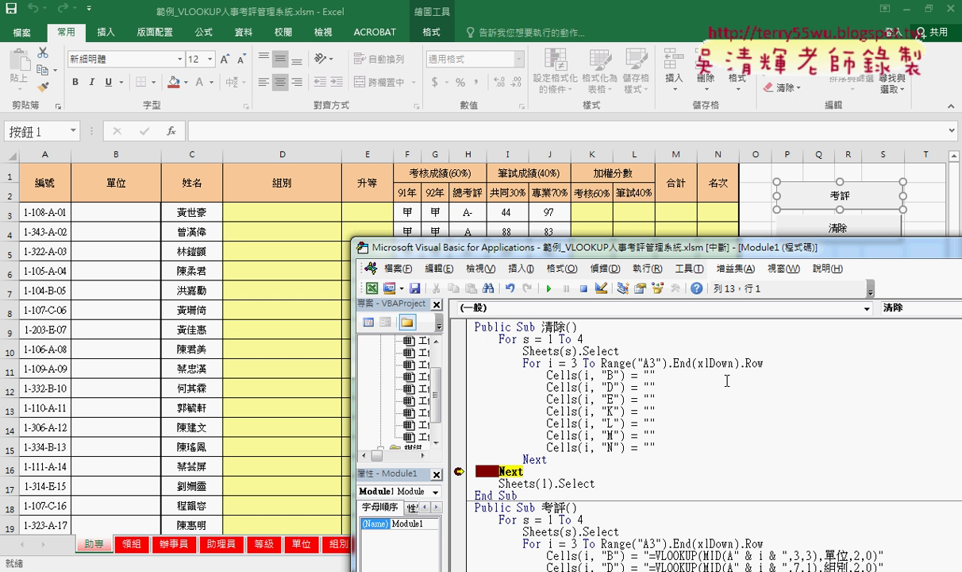
key("F8")
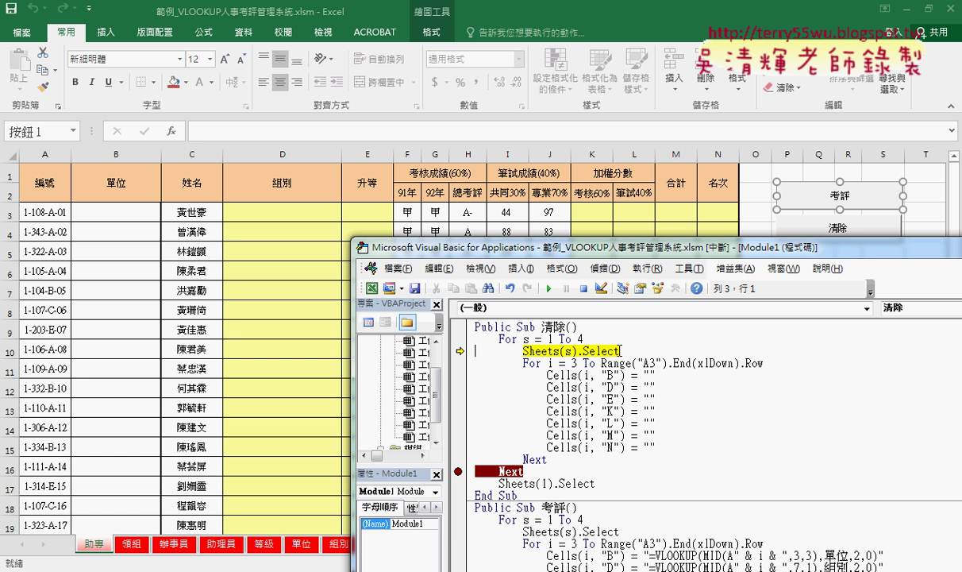
key("F8")
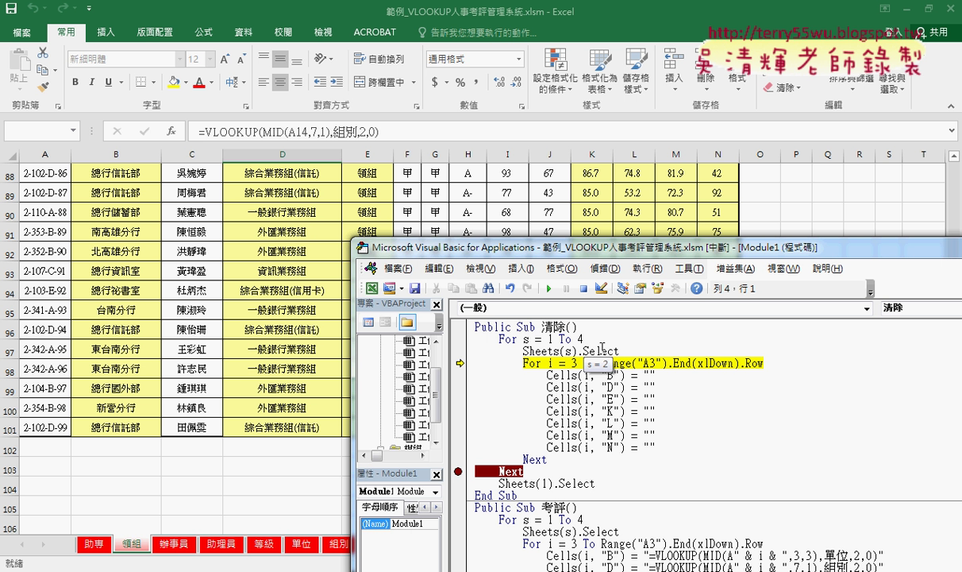
left_click(553, 290)
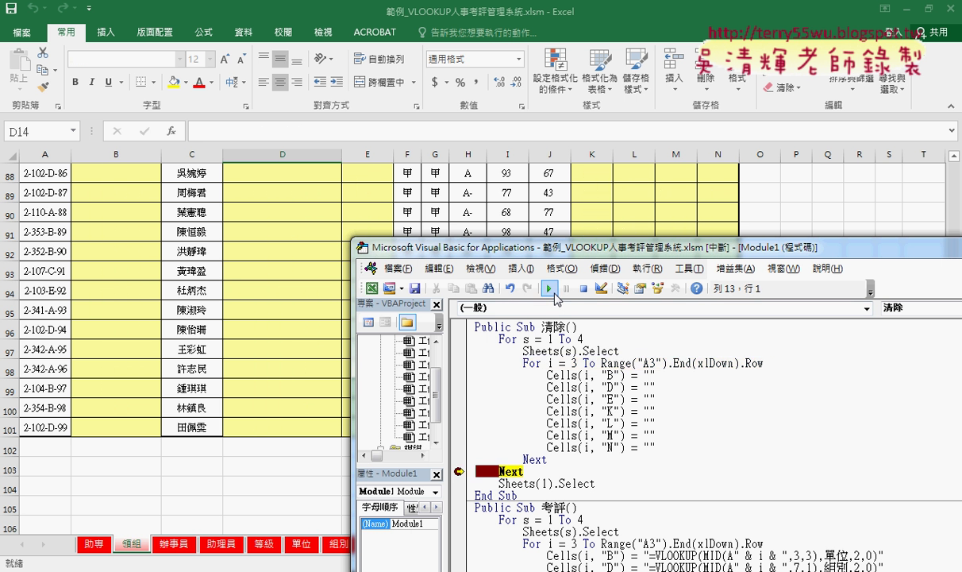
left_click(459, 471)
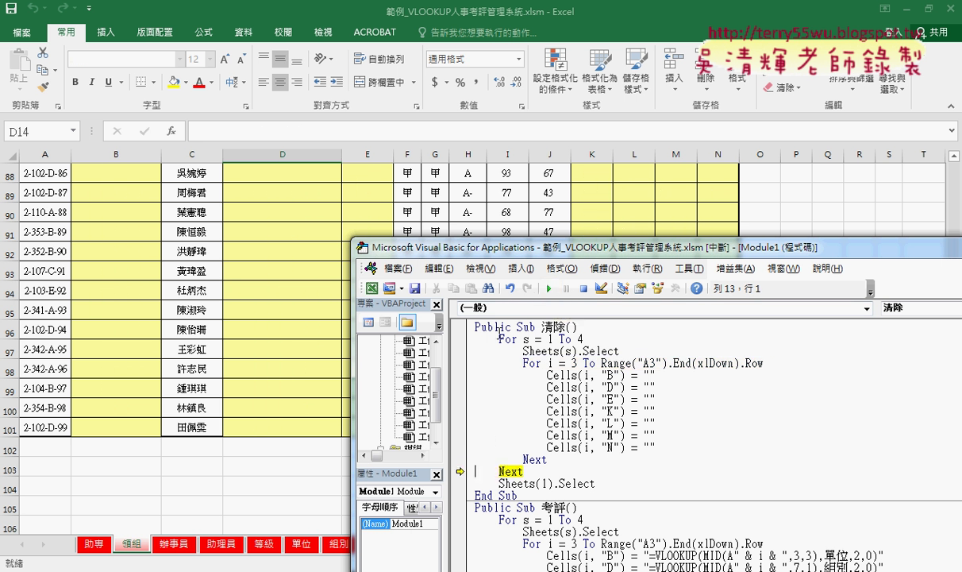
key("F5")
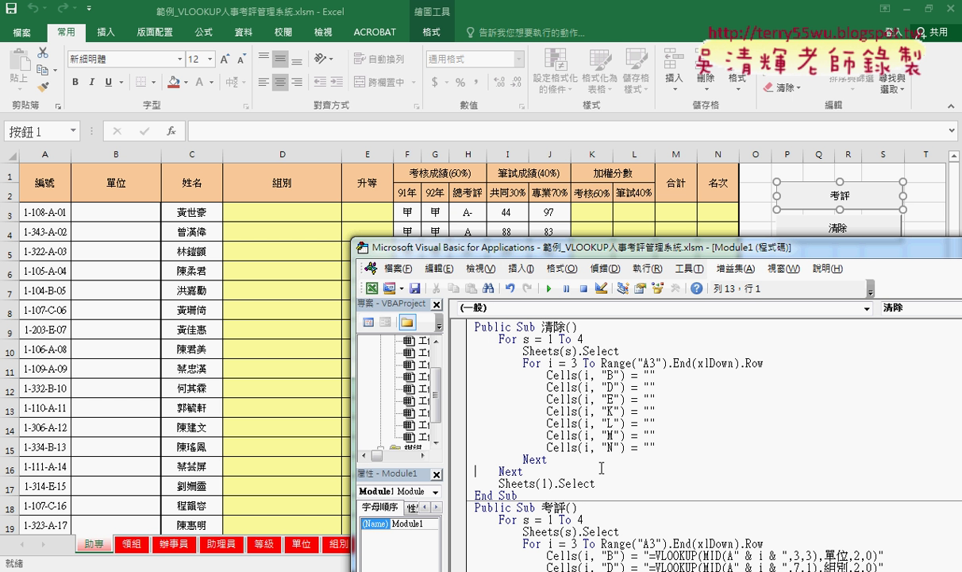
left_click_drag(596, 483, 499, 483)
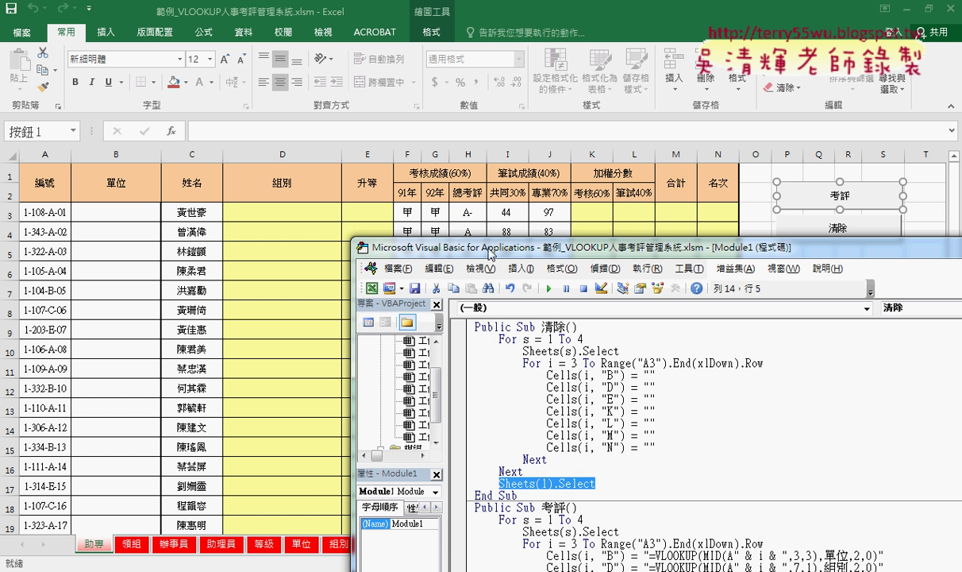
mouse_move(491, 254)
left_mouse_down()
mouse_move(461, 85)
mouse_move(428, 75)
mouse_move(413, 56)
left_mouse_up()
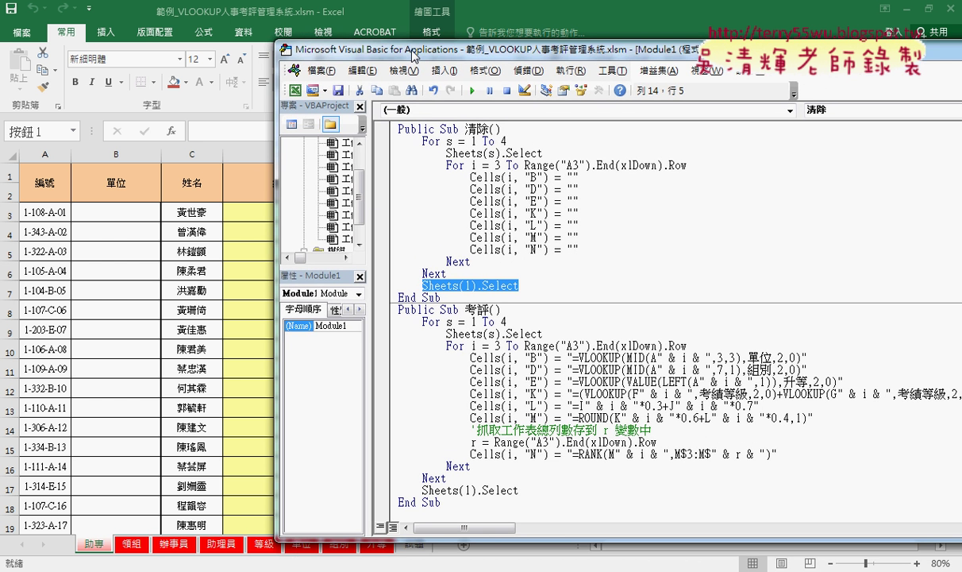
- Rerun 考評 to refill the sheets, then delete the comment and r = Range row-count lines
left_click(498, 393)
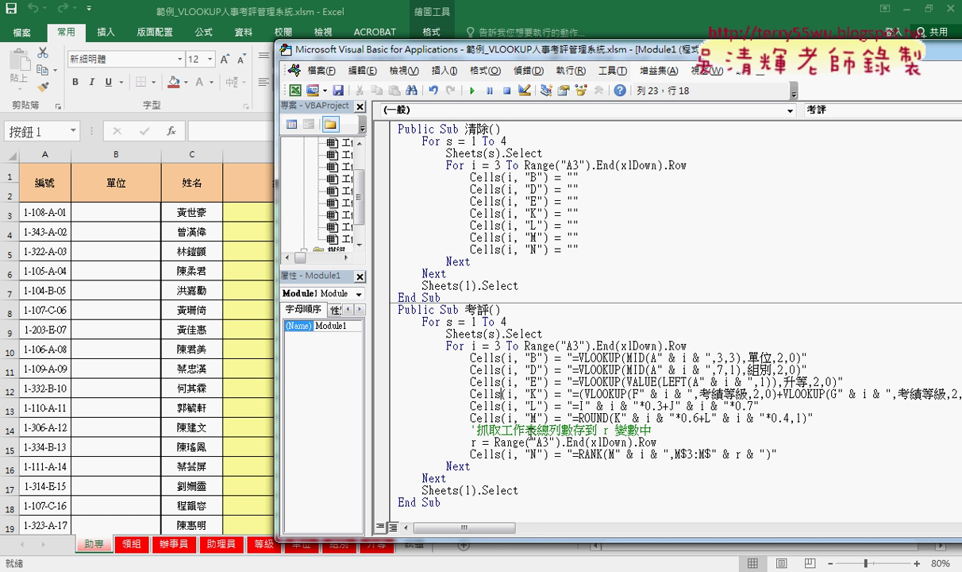
left_click(472, 90)
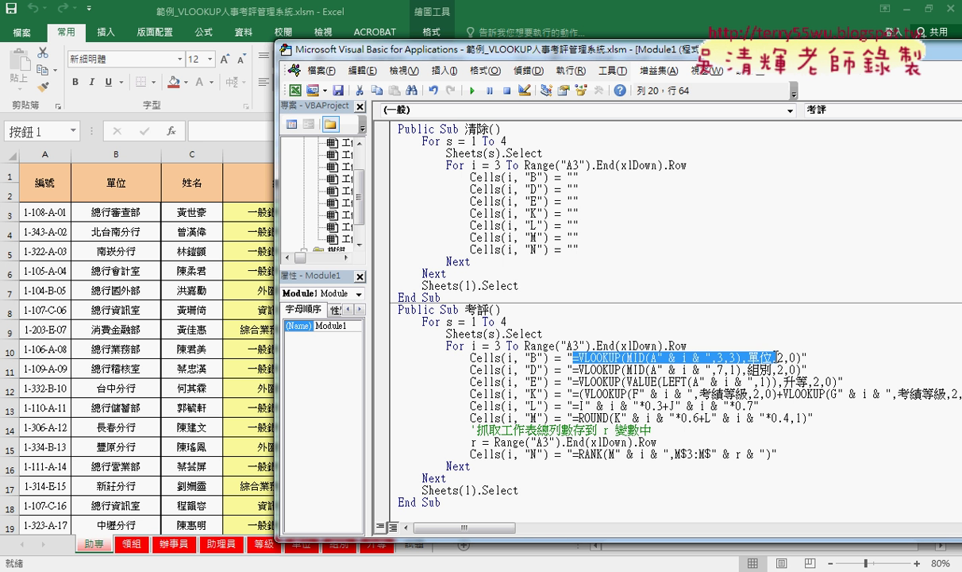
left_click_drag(572, 358, 802, 358)
left_click(658, 442)
left_click_drag(658, 442, 393, 428)
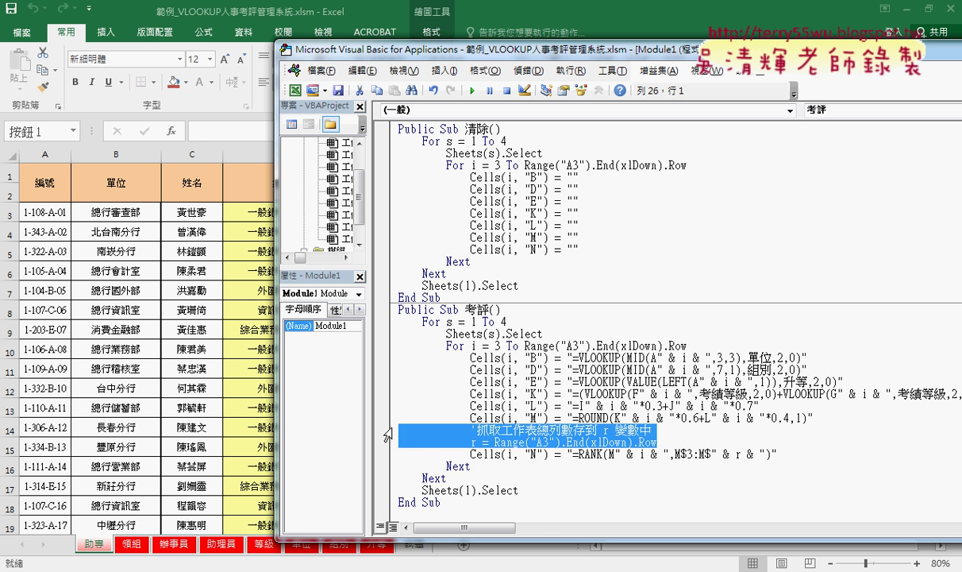
key("Delete")
key("Delete")
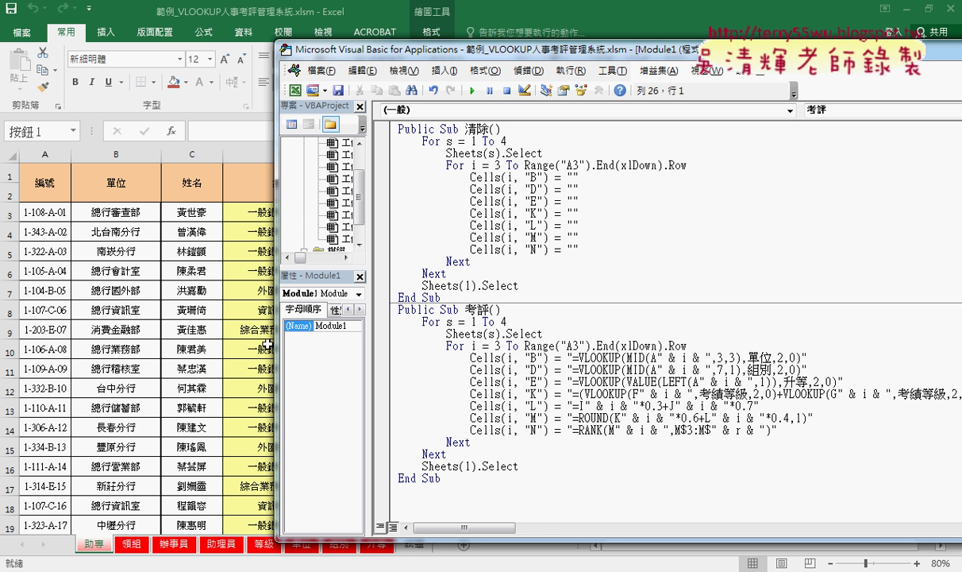
- Delete the RANK formula string from the Cells(i, "N") line, leaving it empty
left_click_drag(573, 429, 772, 431)
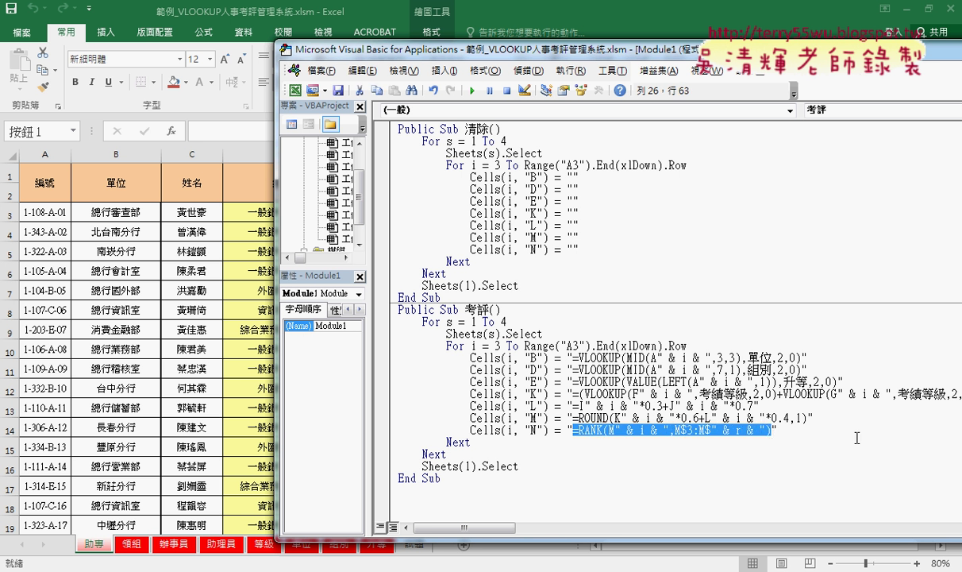
key("Delete")
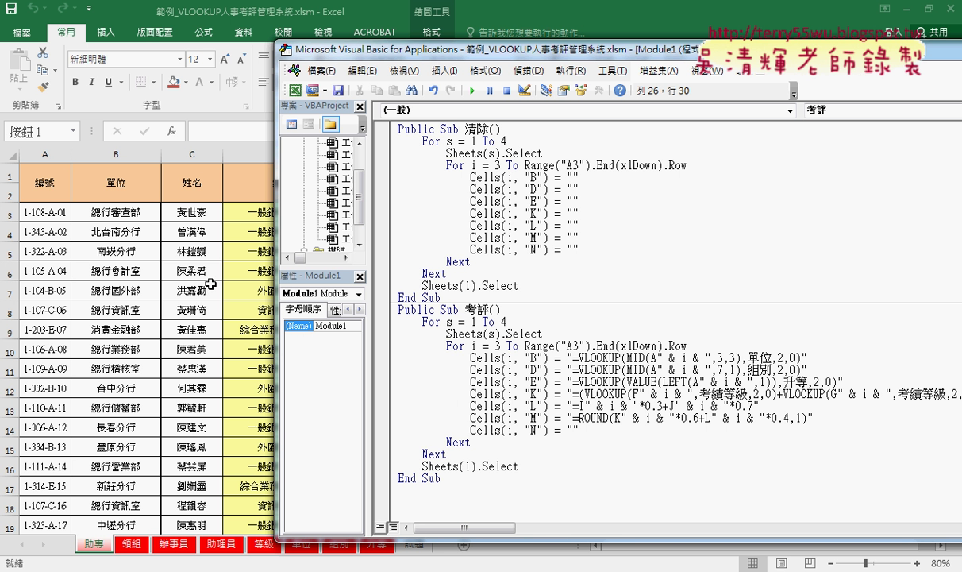
left_click(210, 284)
- Copy N3's =RANK(M3,M$3:M$40) formula into the macro's column N string
left_click(717, 212)
left_click(163, 127)
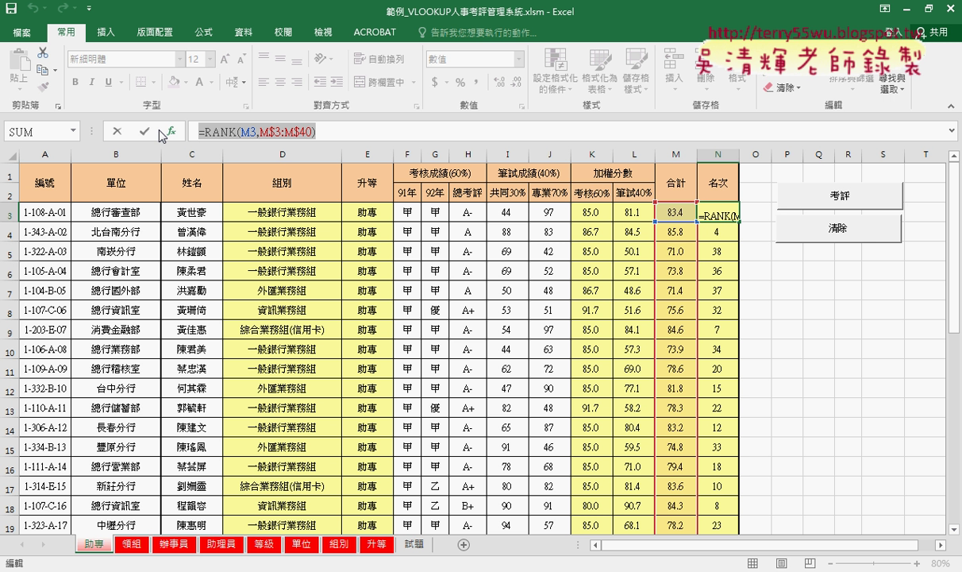
key("ctrl+c")
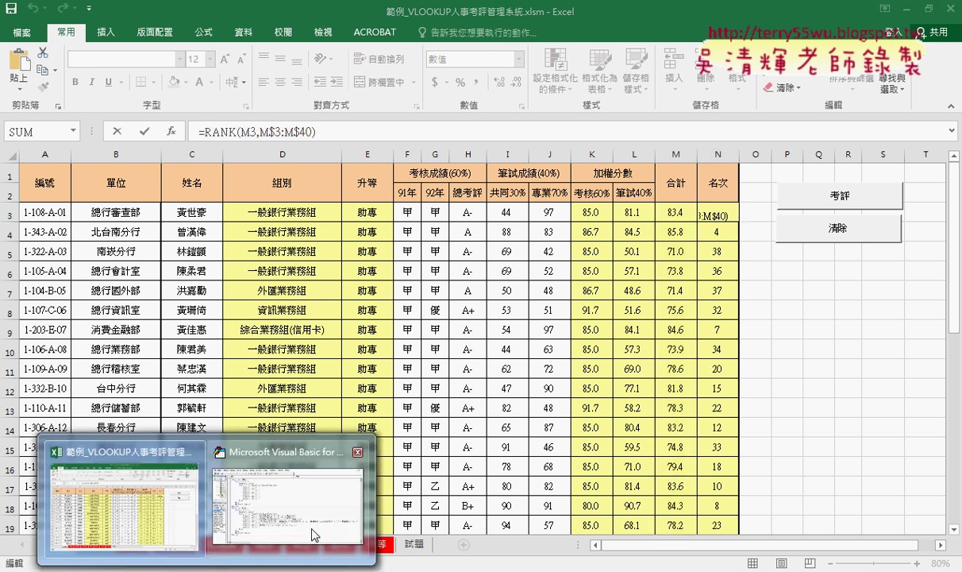
left_click(318, 530)
key("alt+F11")
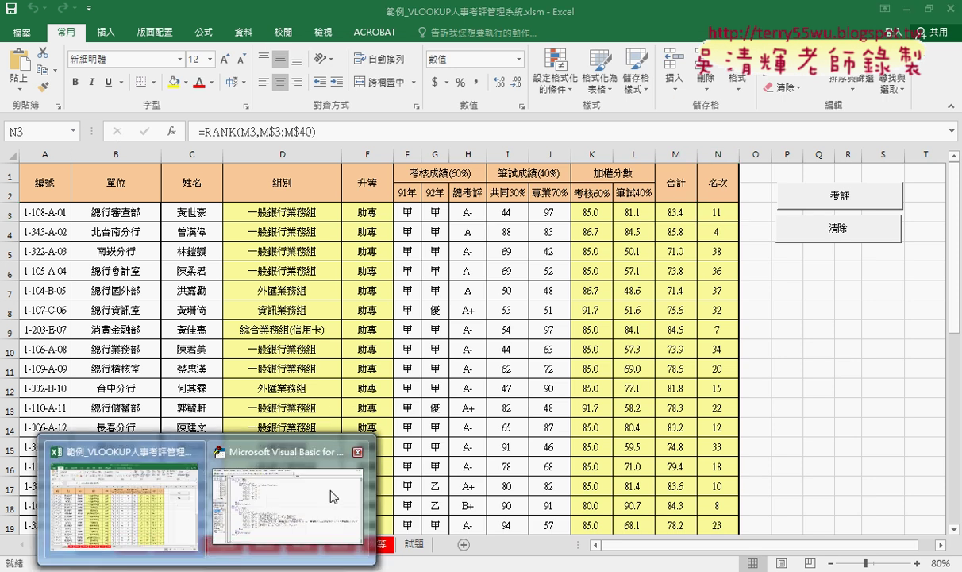
left_click(326, 496)
key("ctrl+v")
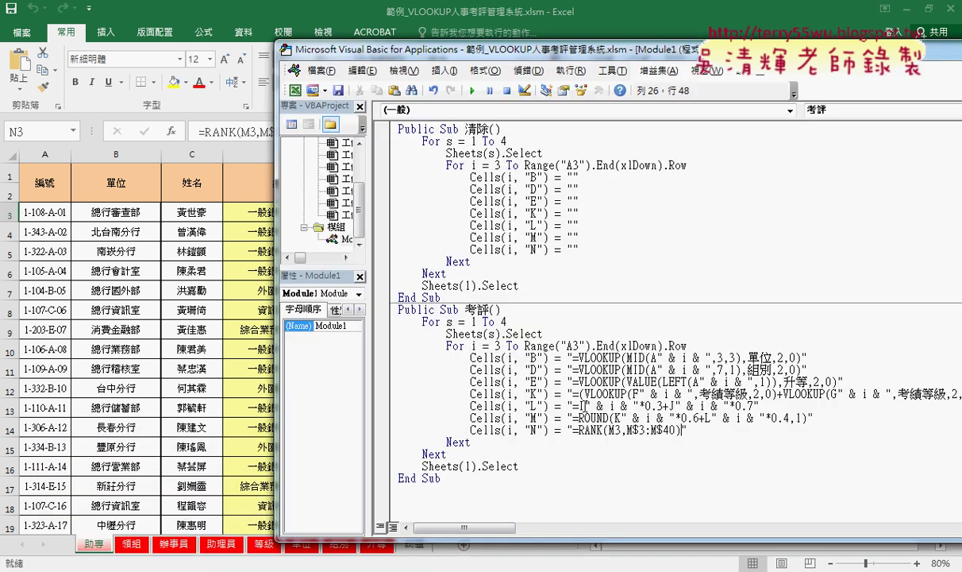
key("alt+F11")
- Compare the RANK formulas in N3 and N4 on the 助專 sheet
left_click(289, 210)
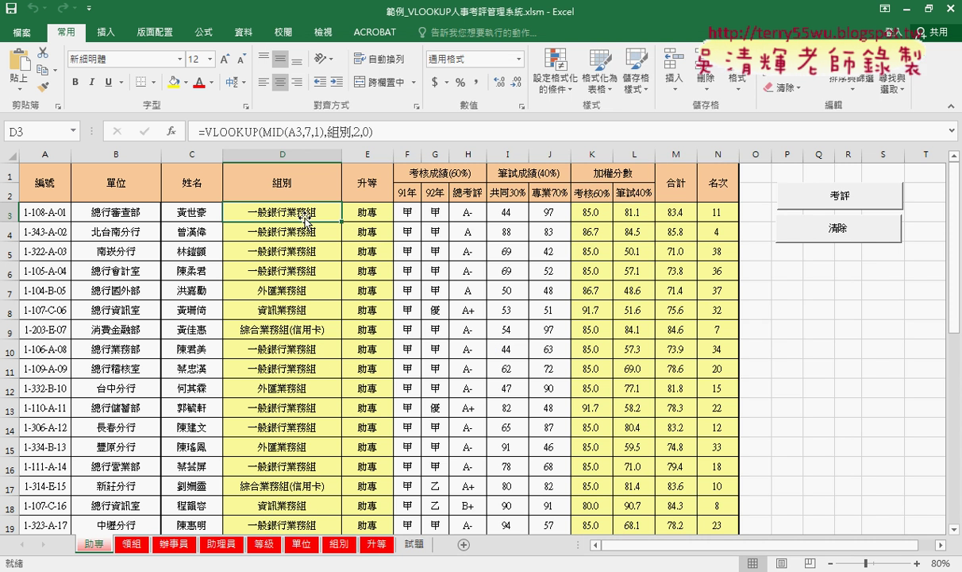
left_click(726, 215)
key("Down")
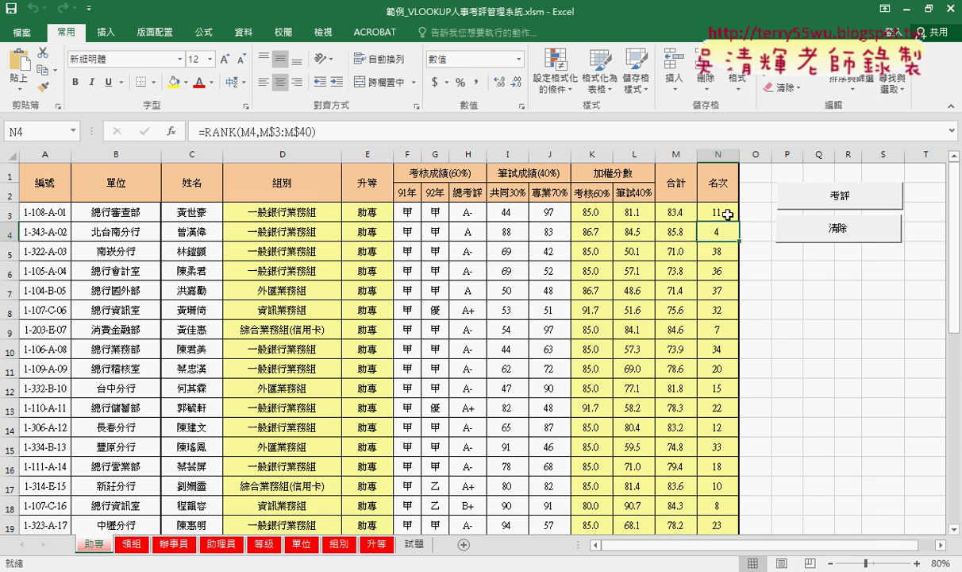
key("Up")
key("Down")
key("Up")
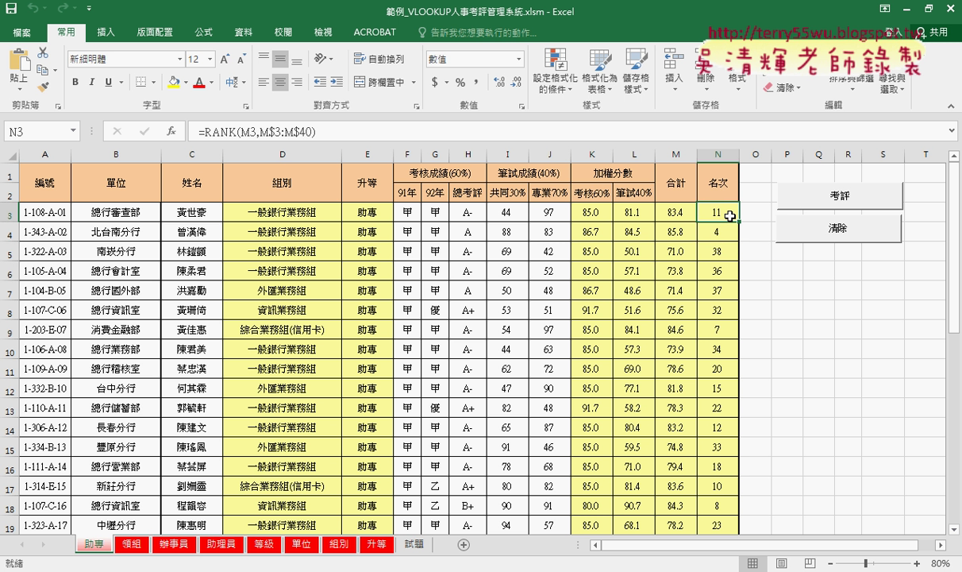
key("Down")
key("Up")
- Replace the 3 in M3 on the RANK line with " & i & " copied from the L line
left_click(310, 508)
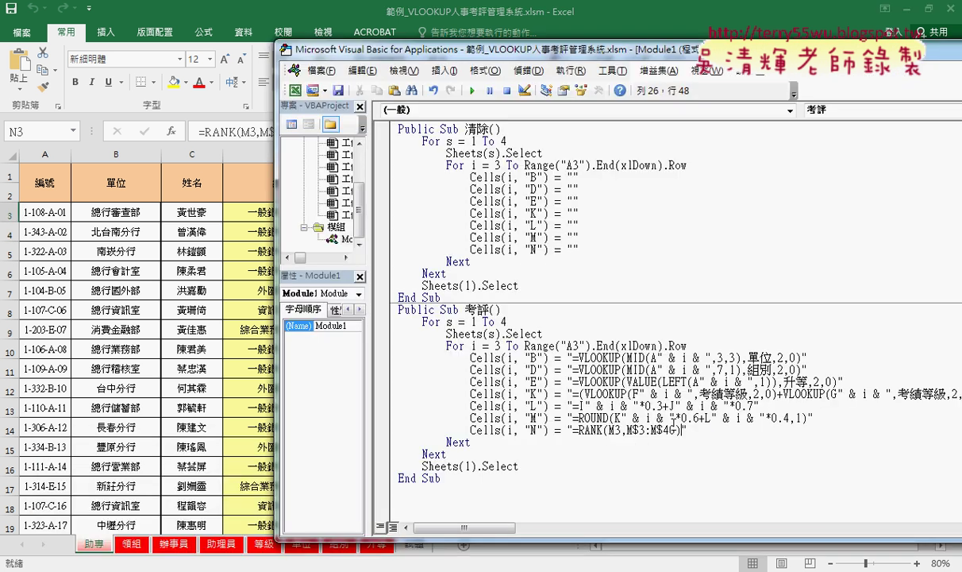
left_click_drag(613, 429, 629, 405)
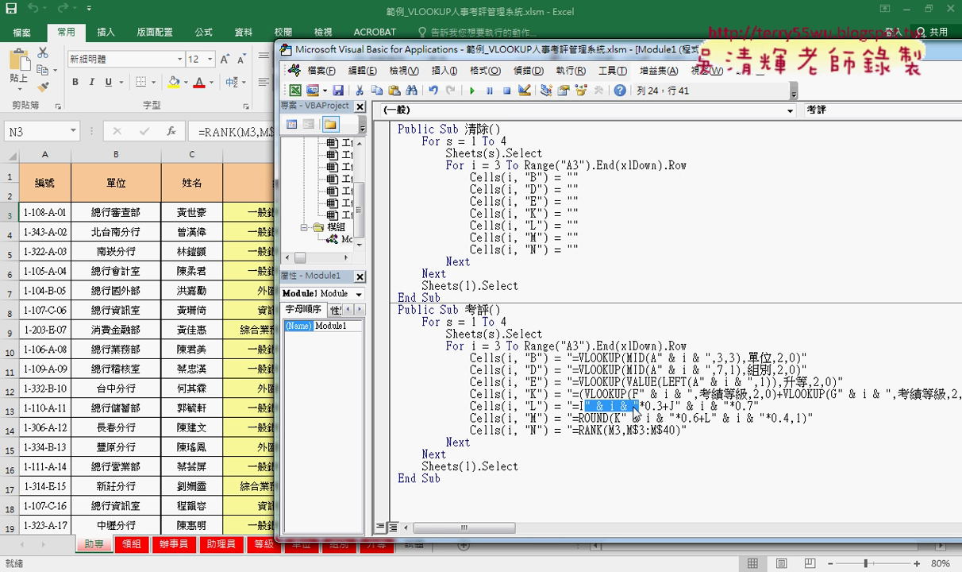
right_click(631, 406)
left_click(680, 181)
left_click_drag(615, 429, 620, 429)
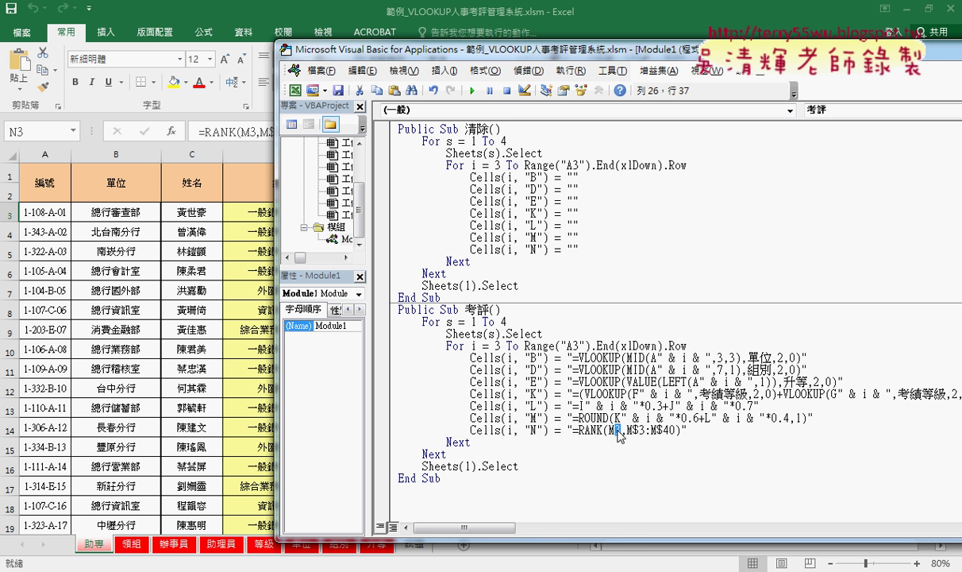
right_click(618, 429)
left_click(669, 222)
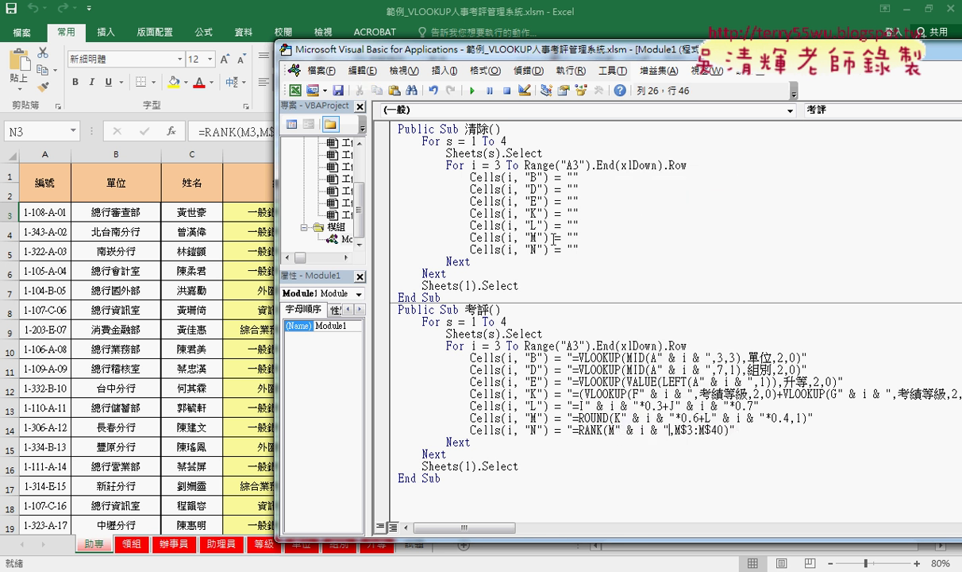
- Run 清除 and then 考評 to refill the 助專 sheet with per-row ranks
left_click(558, 236)
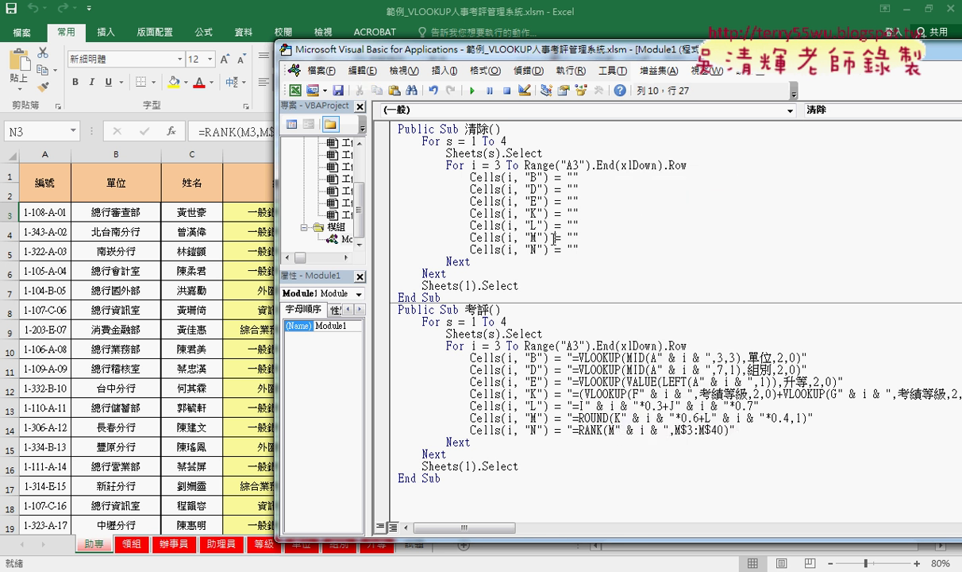
left_click(472, 90)
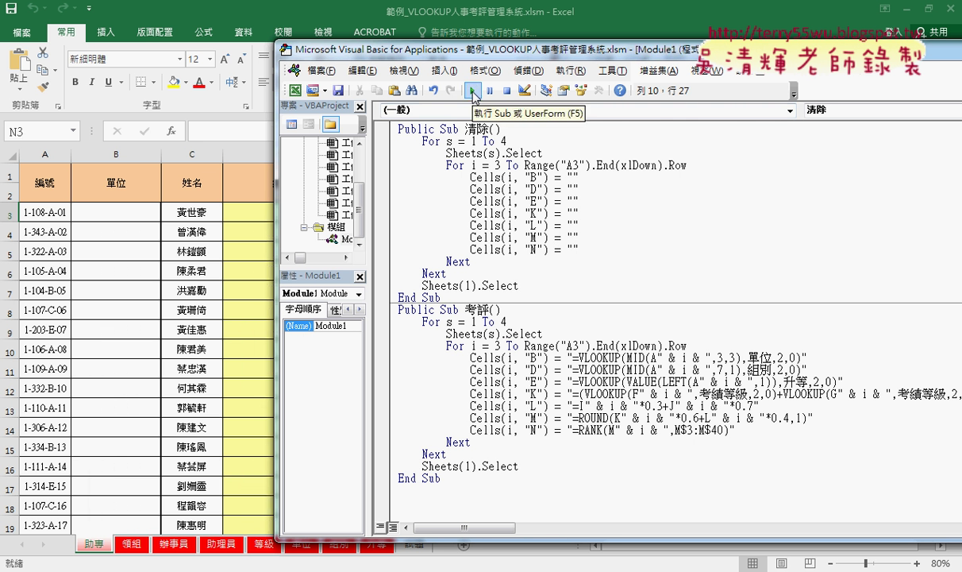
left_click(532, 372)
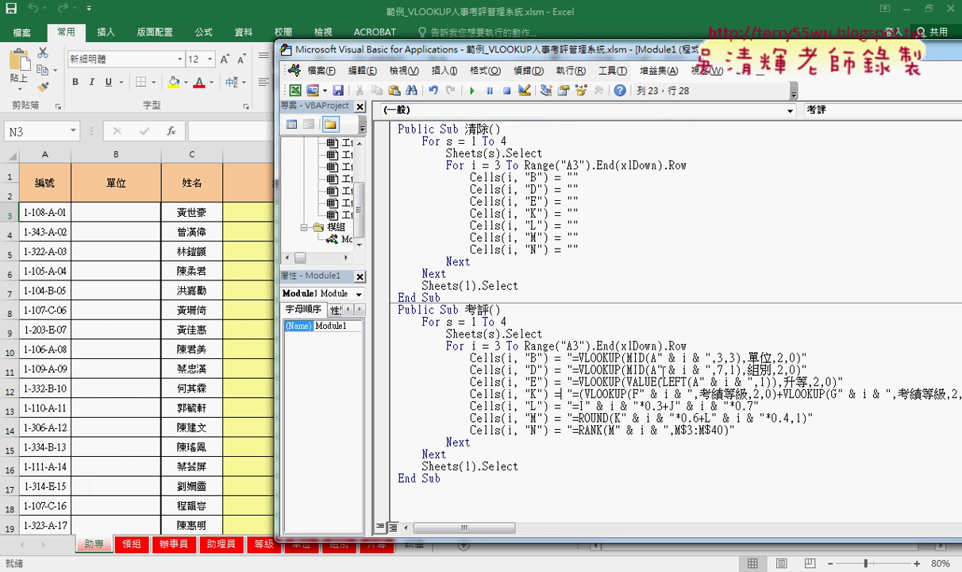
left_click(472, 90)
- Check B11's lookup formula, N3's RANK formula, and the last data row 40 on 助專
key("alt+F11")
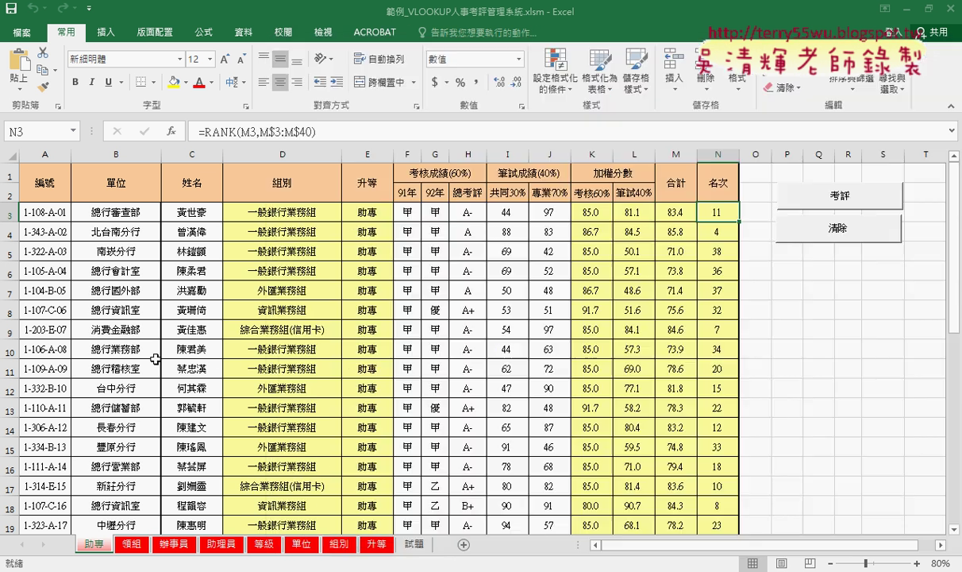
left_click(150, 332)
scroll(550, 367, "down", 6)
scroll(583, 386, "down", 1)
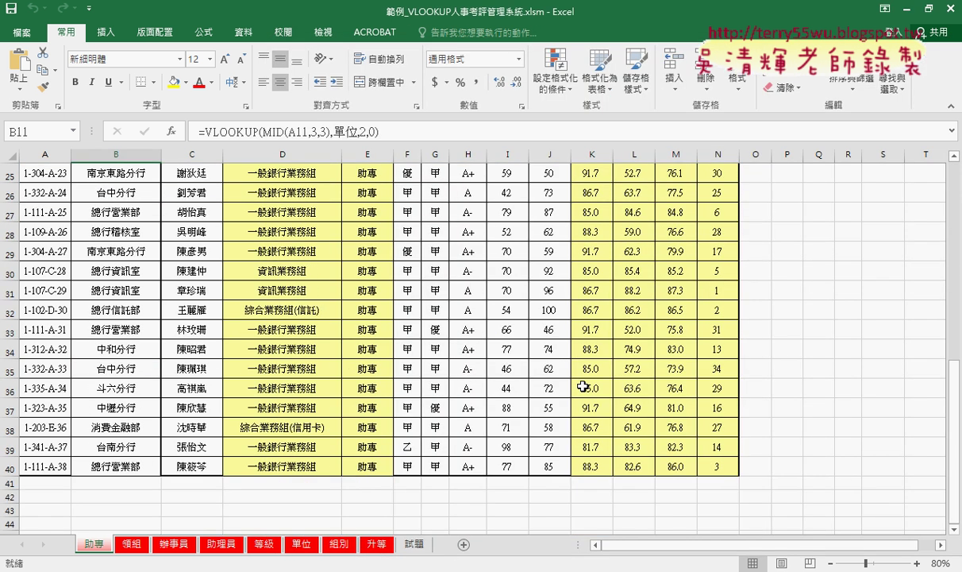
scroll(583, 387, "up", 1)
scroll(583, 386, "up", 4)
scroll(583, 387, "up", 3)
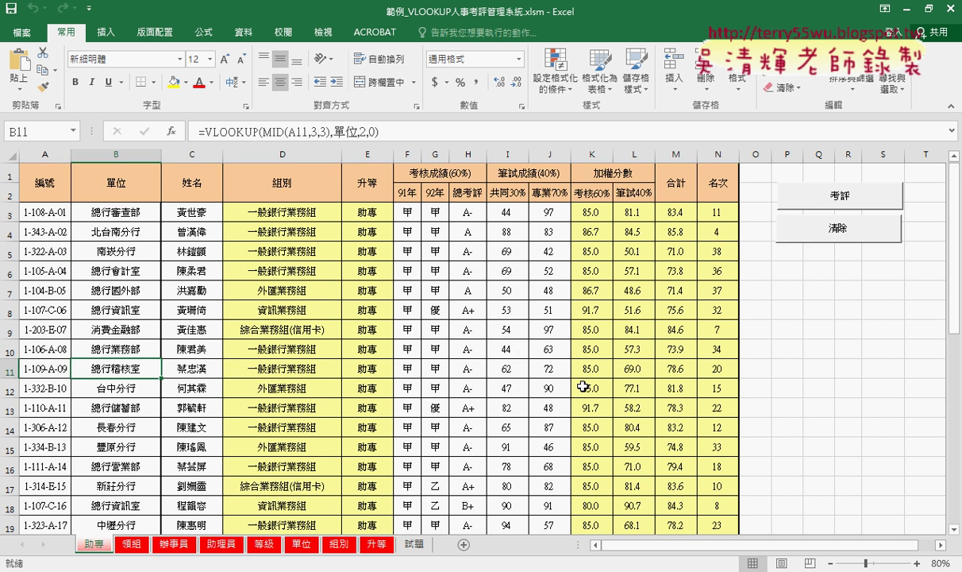
left_click(726, 211)
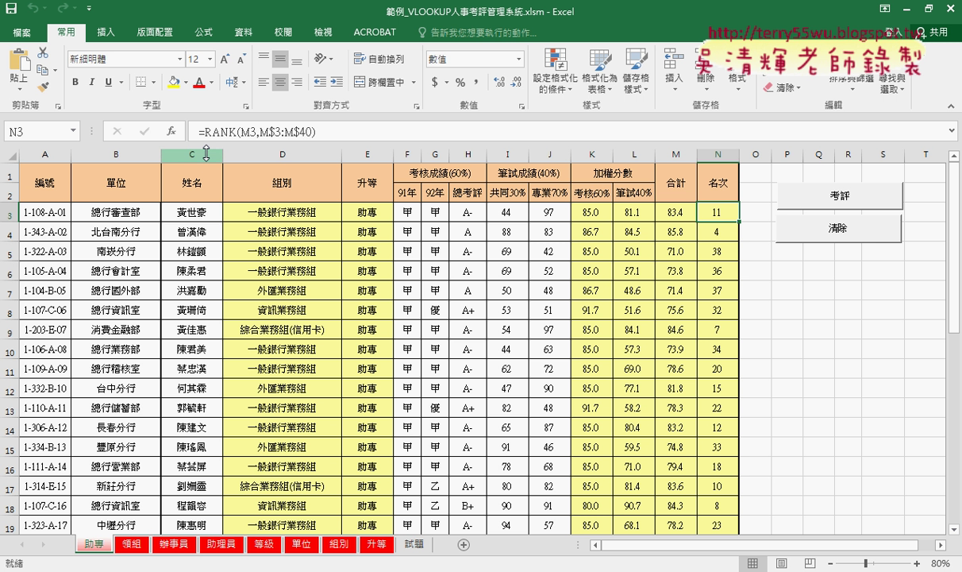
scroll(345, 257, "down", 4)
scroll(346, 256, "down", 4)
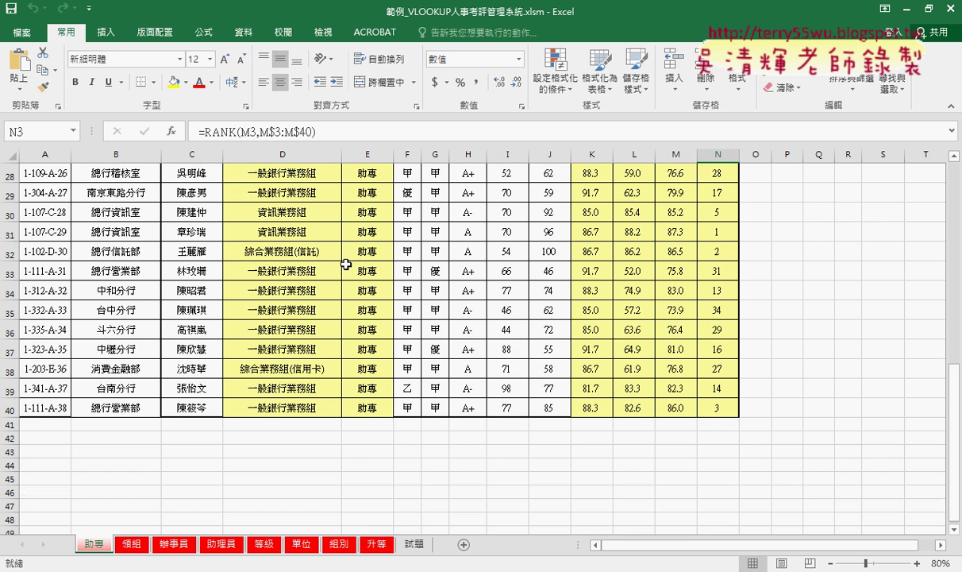
left_click(10, 410)
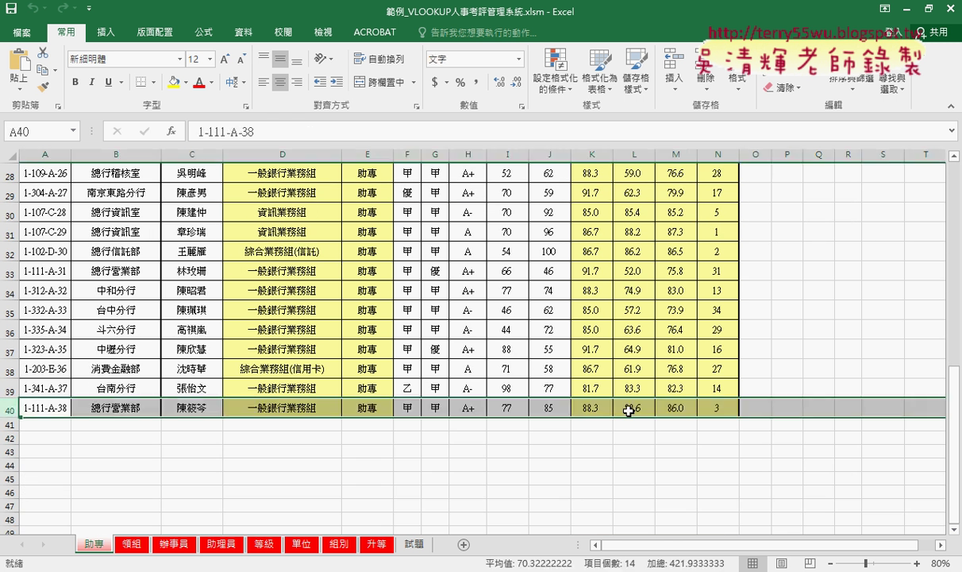
- On the 領組 sheet, compare N3's rank with the #N/A result in N41
left_click(131, 544)
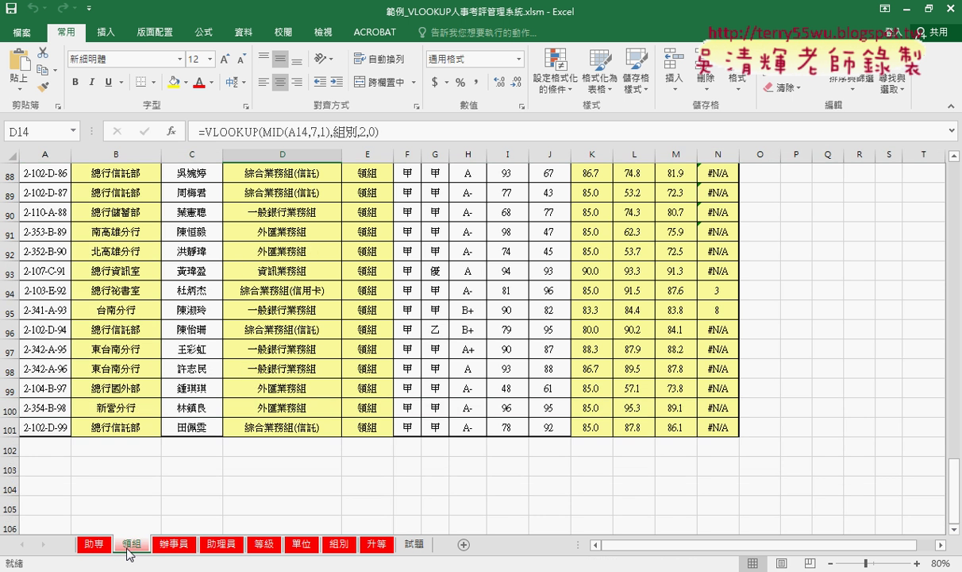
scroll(539, 373, "up", 5)
scroll(556, 381, "up", 6)
scroll(555, 382, "up", 7)
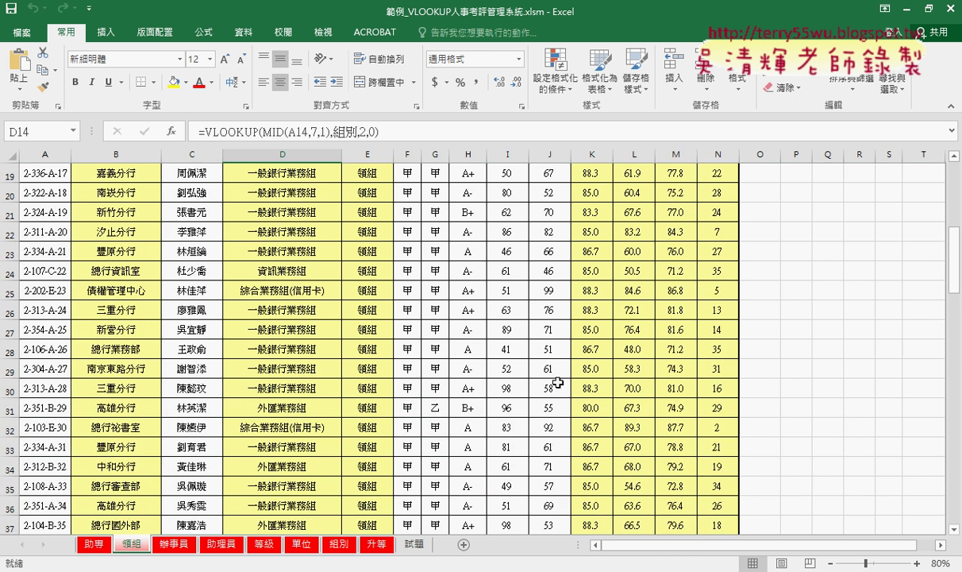
scroll(556, 373, "up", 6)
left_click(722, 208)
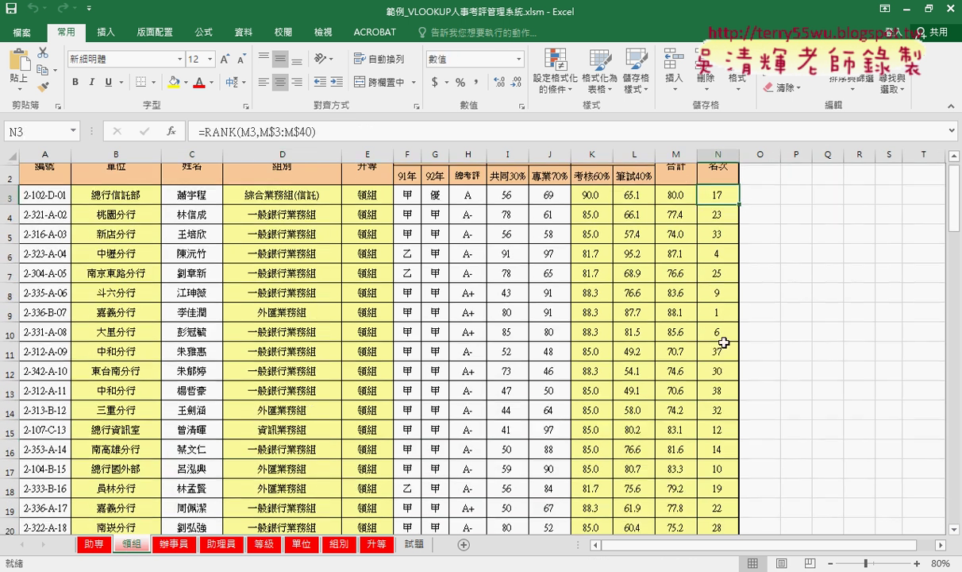
scroll(726, 337, "down", 6)
scroll(724, 345, "down", 6)
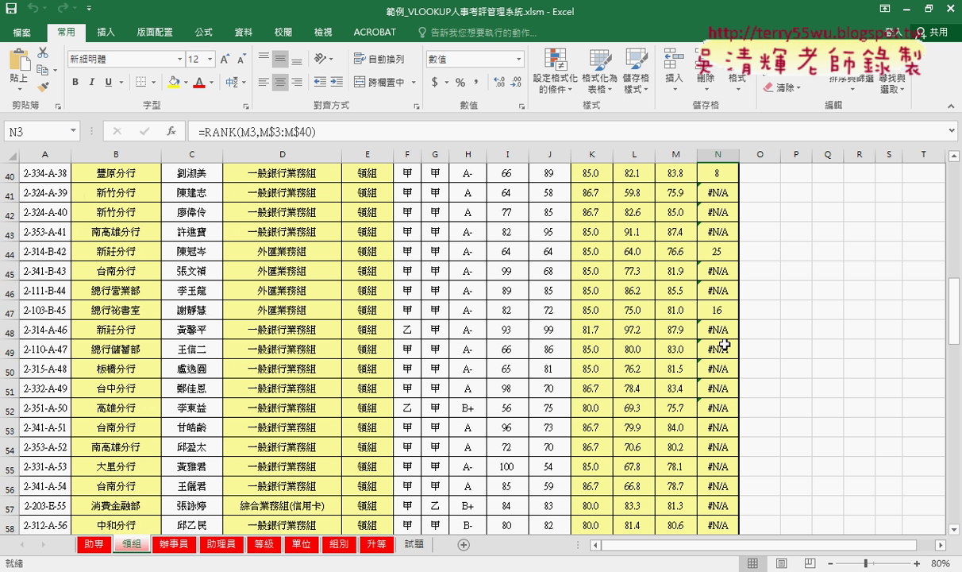
left_click(719, 192)
left_click(8, 212)
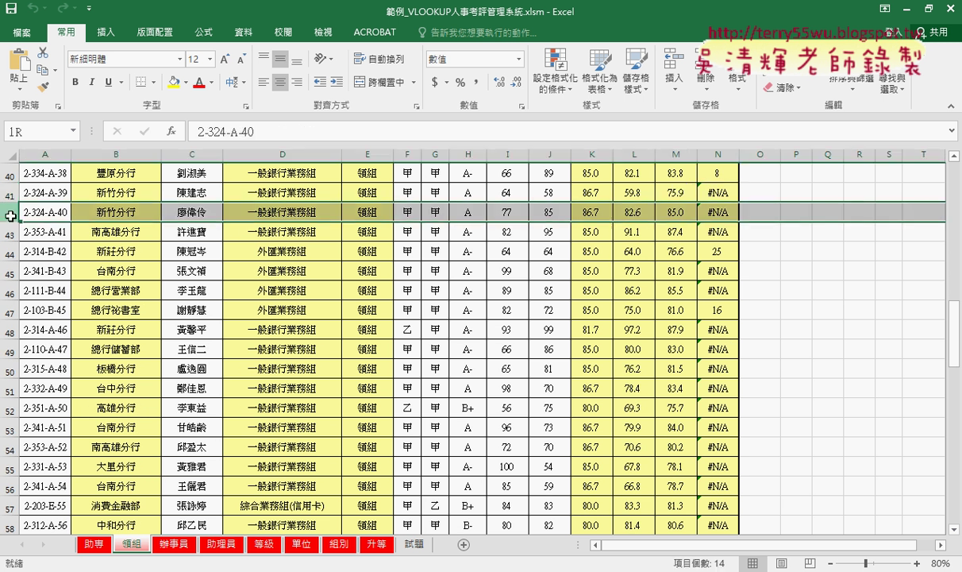
left_click(7, 197)
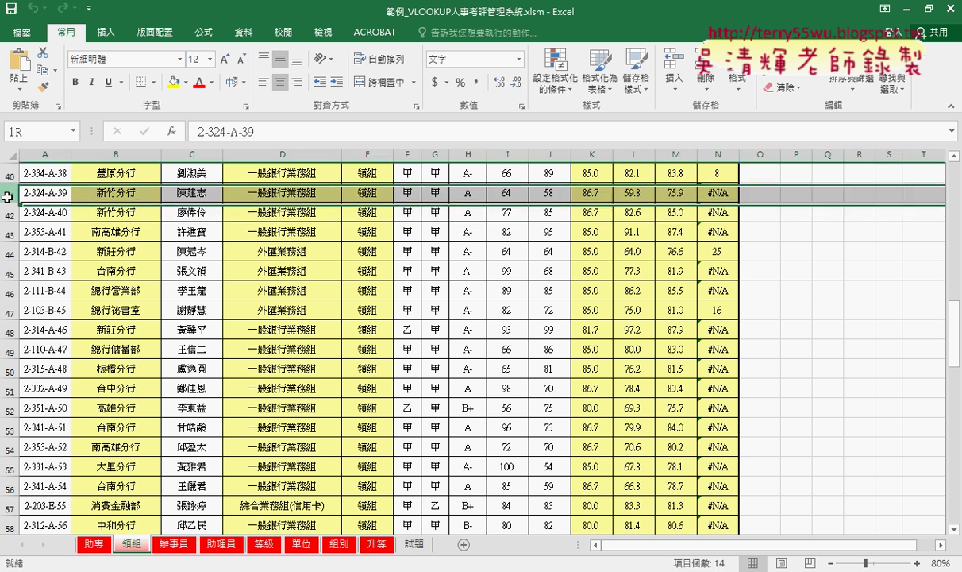
left_click(715, 192)
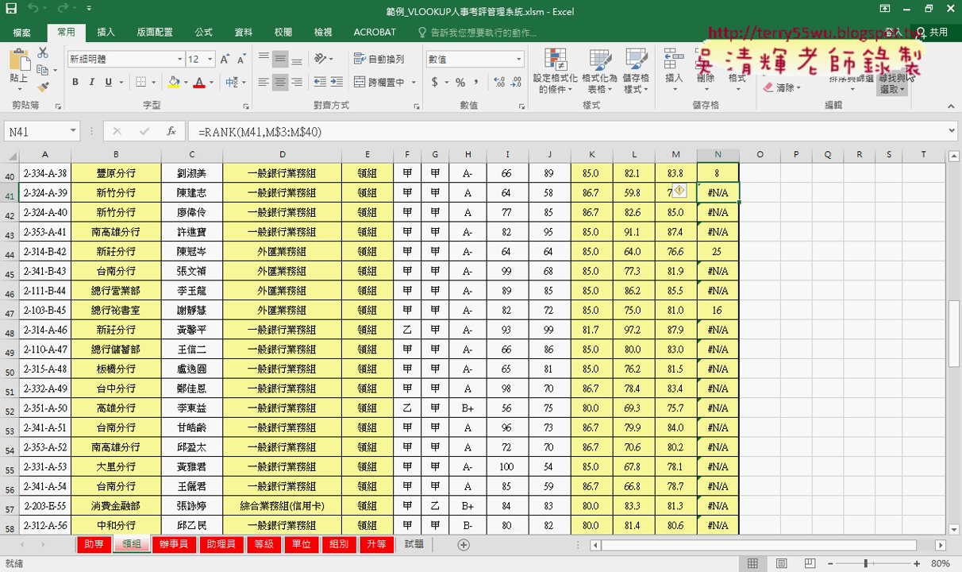
- Highlight the fixed M$40 range and the Range("A3").End(xlDown).Row calculation in the code
left_click(915, 9)
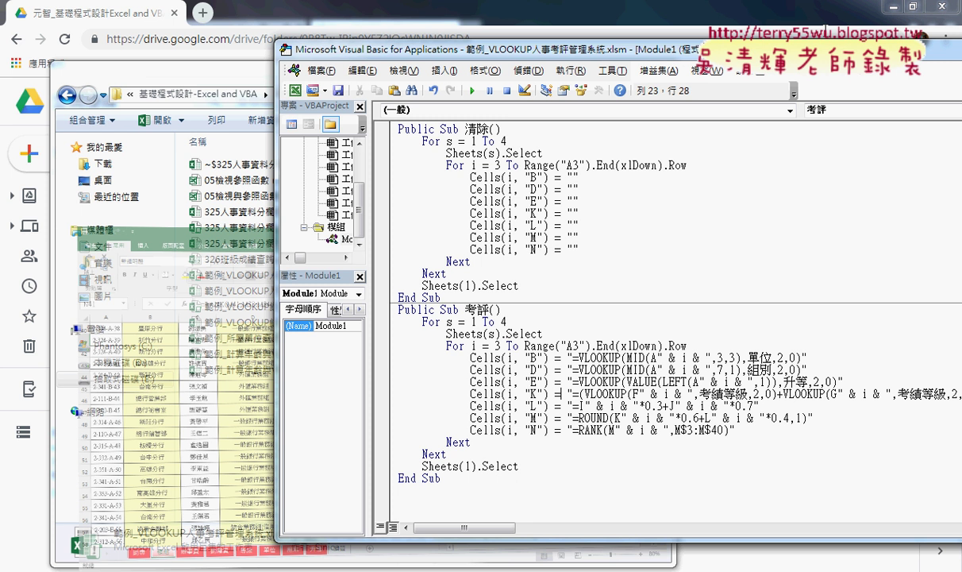
double_click(719, 430)
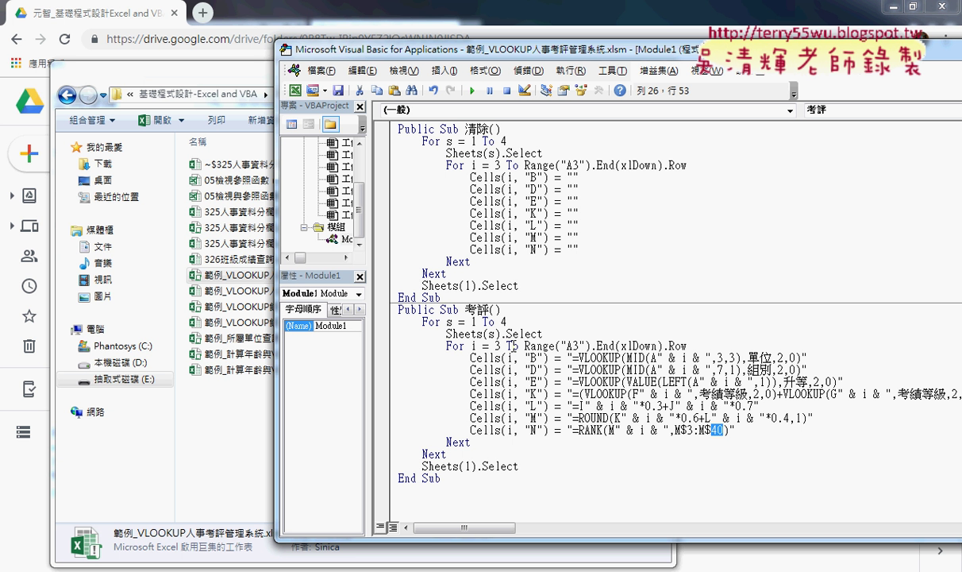
left_click_drag(526, 347, 688, 347)
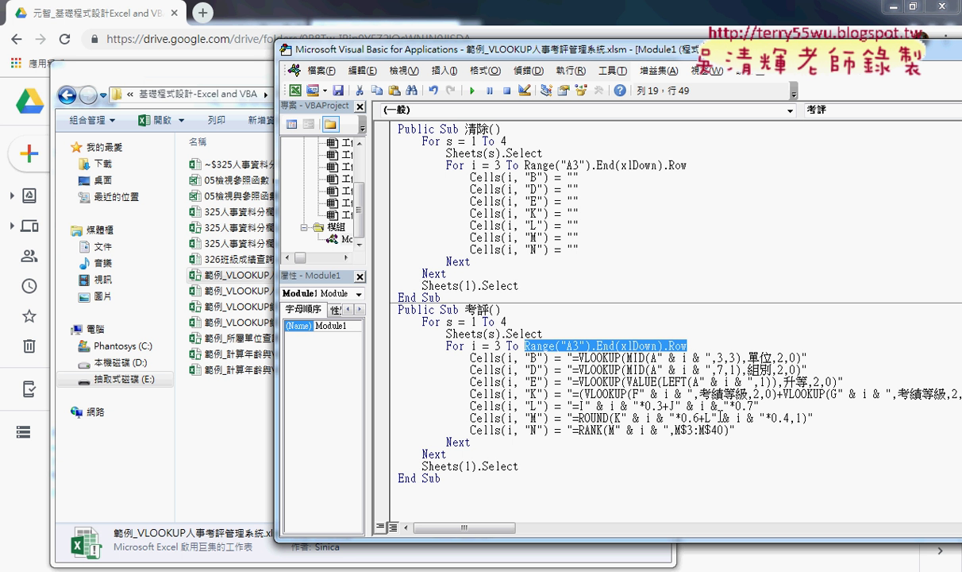
- Highlight the 清除 macro's inner For…Next row loop and bring the editor back over 助專
double_click(476, 129)
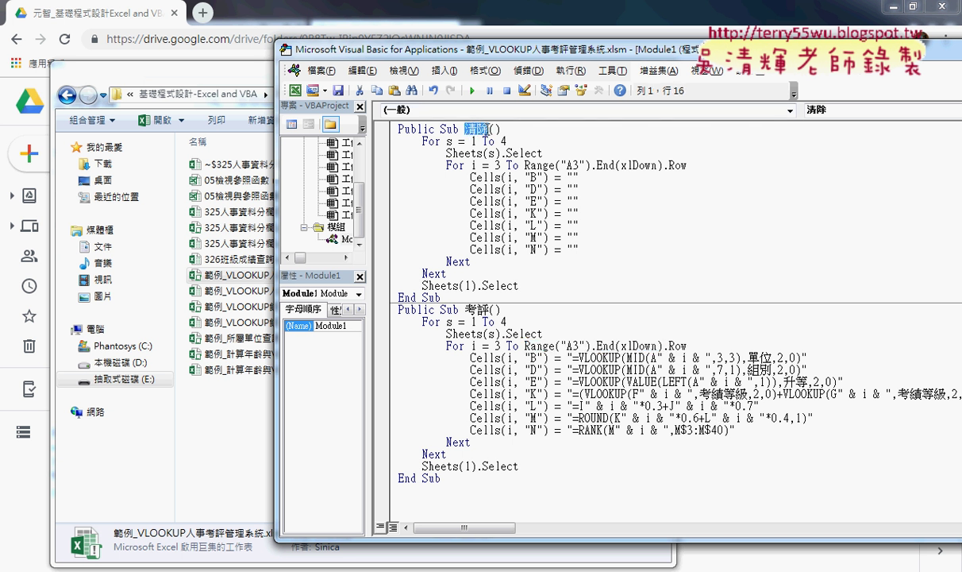
left_click(476, 262)
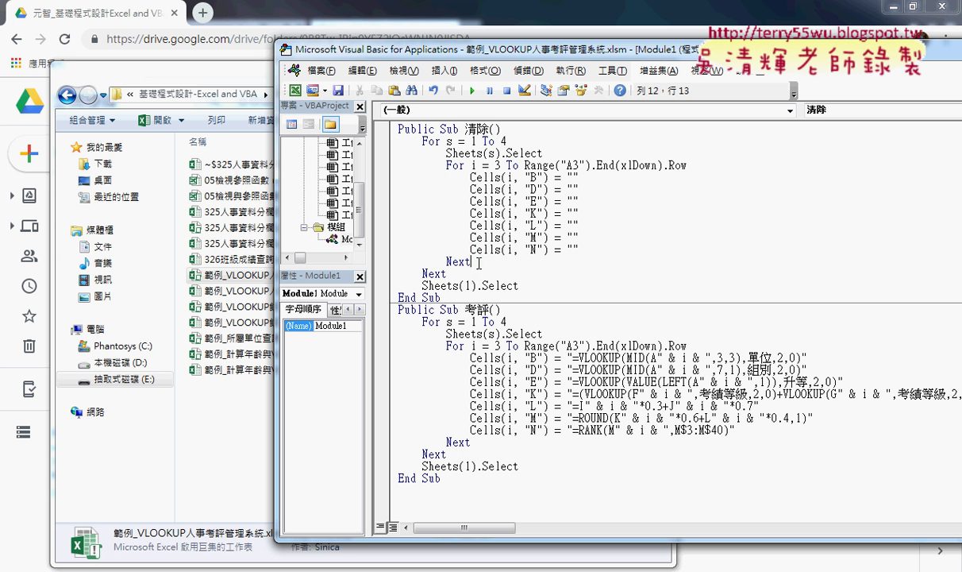
left_click_drag(476, 262, 397, 165)
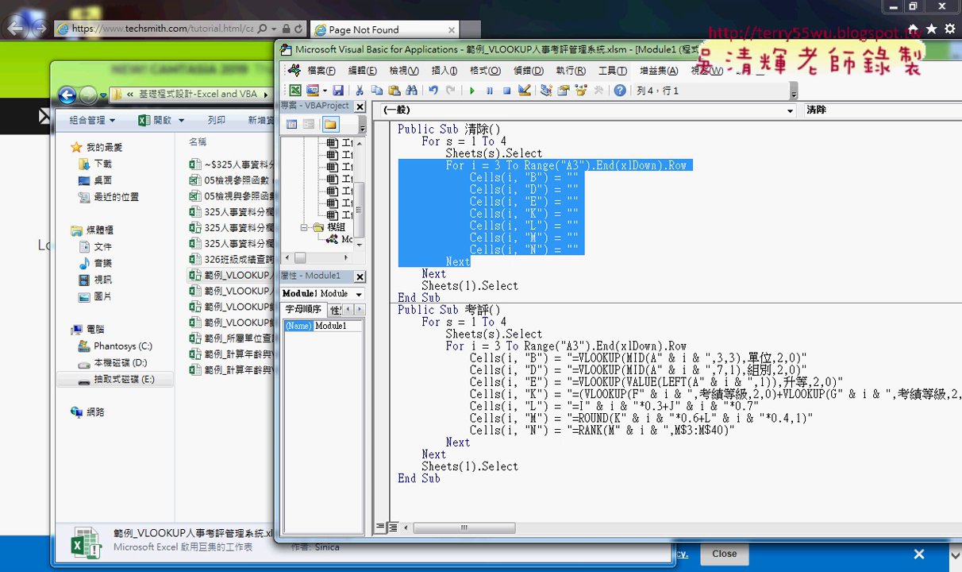
left_click(97, 549)
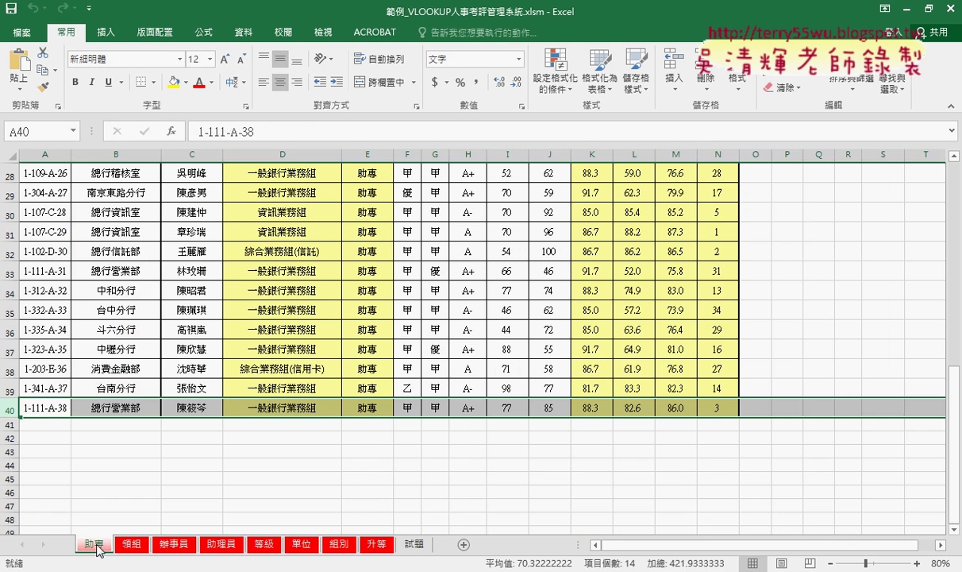
left_click(273, 452)
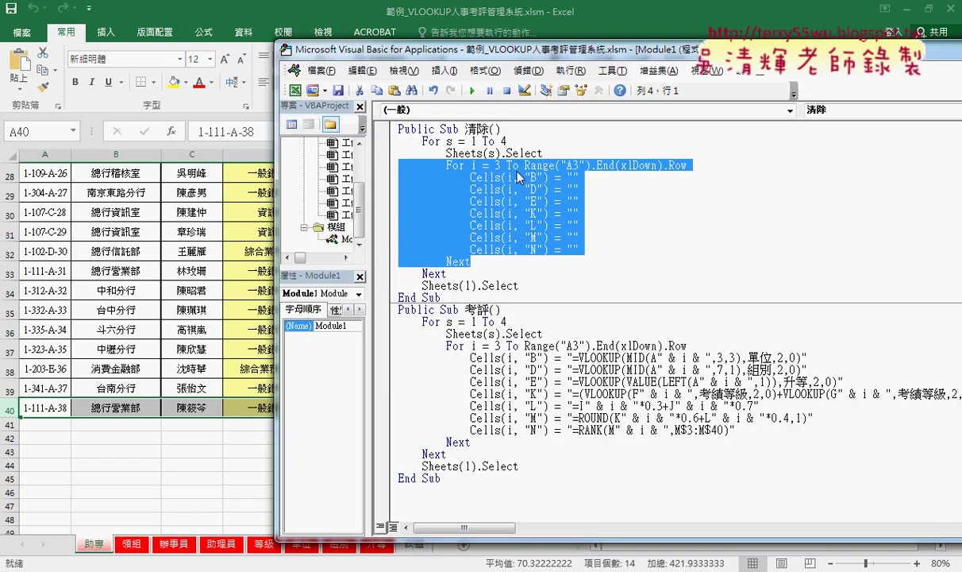